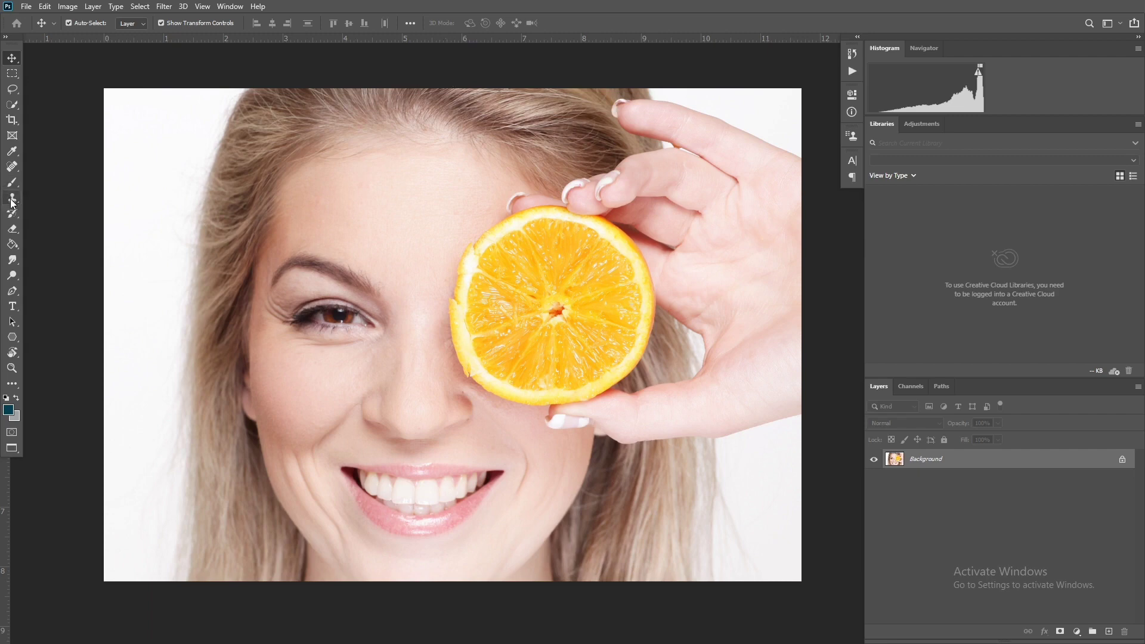
# - Select the portrait's left half up to the nose centre and feather it by 40 pixels
pyautogui.click(12, 74)
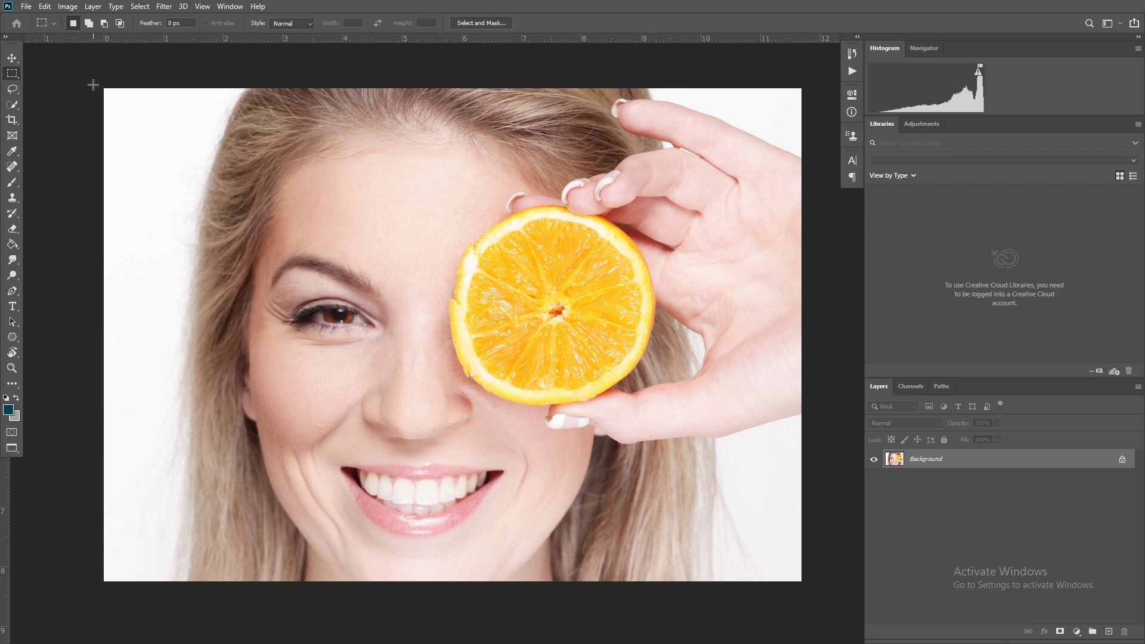
pyautogui.moveTo(93, 85); pyautogui.dragTo(415, 614)
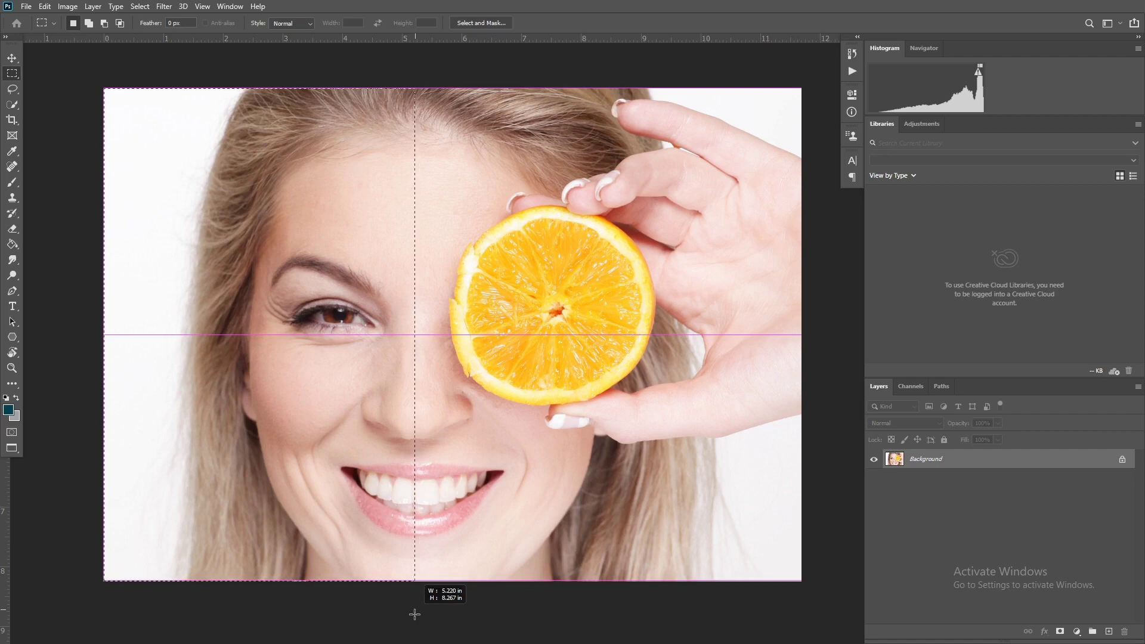
pyautogui.moveTo(414, 614); pyautogui.dragTo(409, 609)
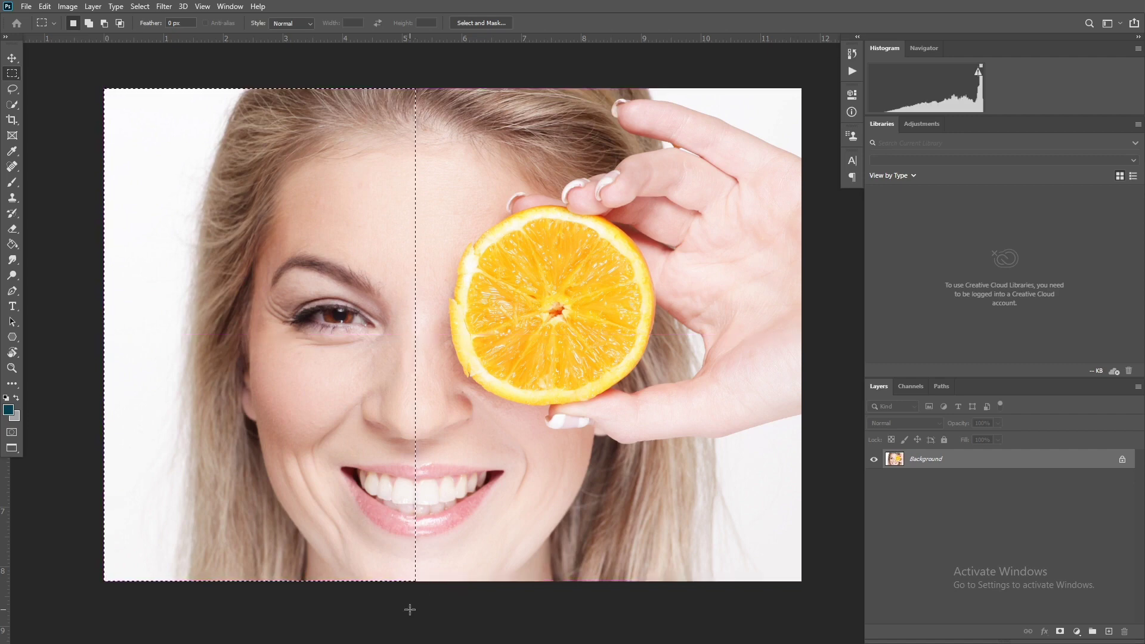
pyautogui.rightClick(339, 208)
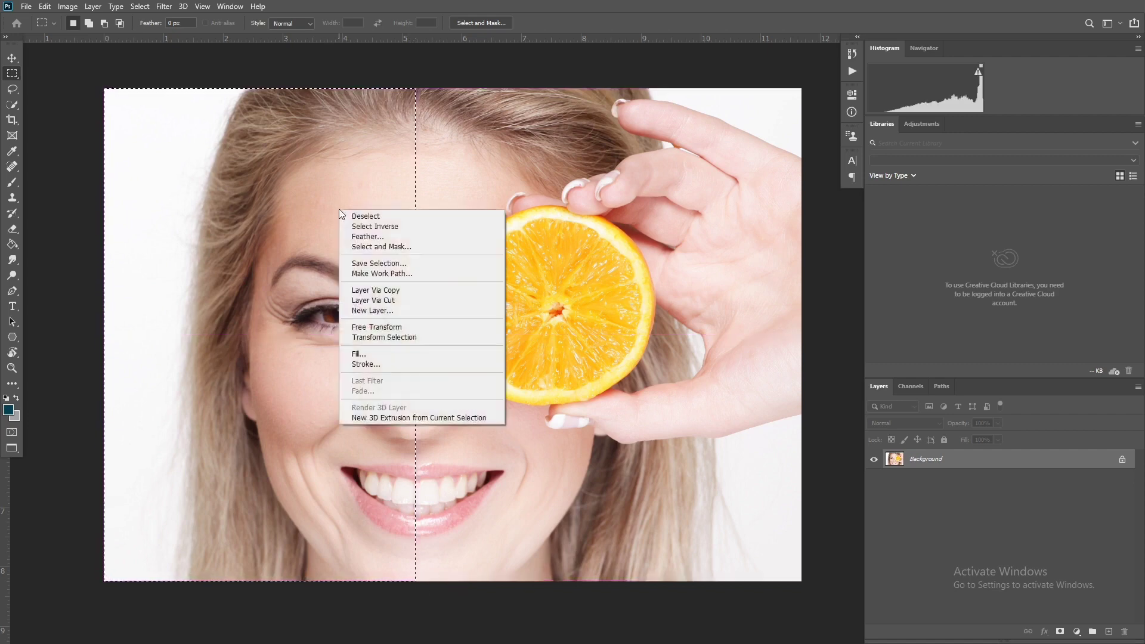
pyautogui.click(356, 236)
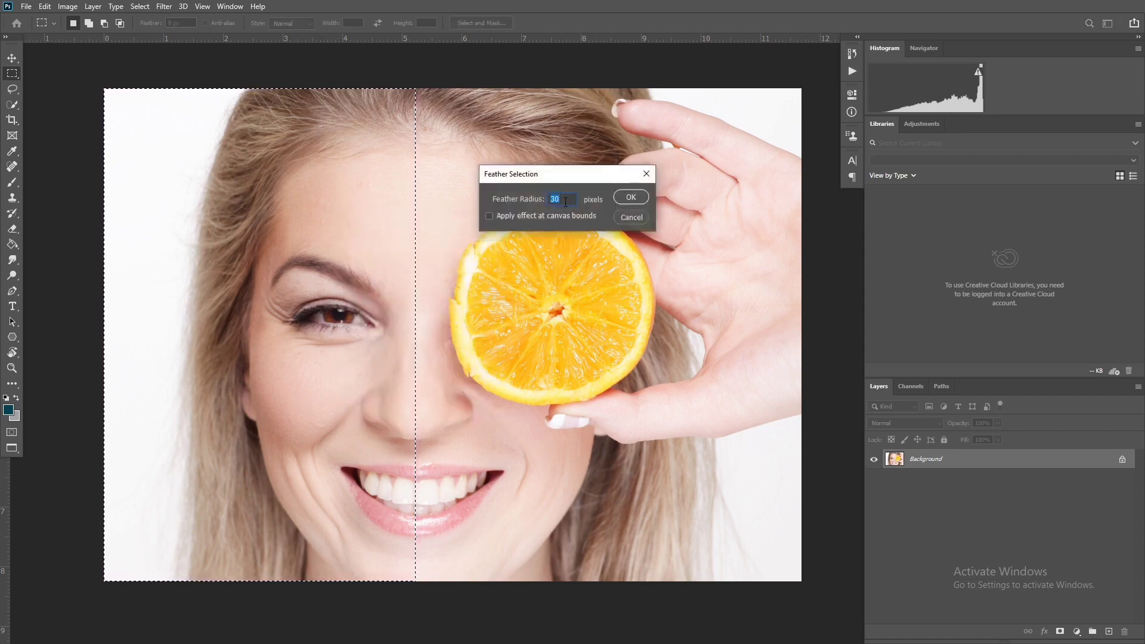
pyautogui.write('40')
pyautogui.press('Return')
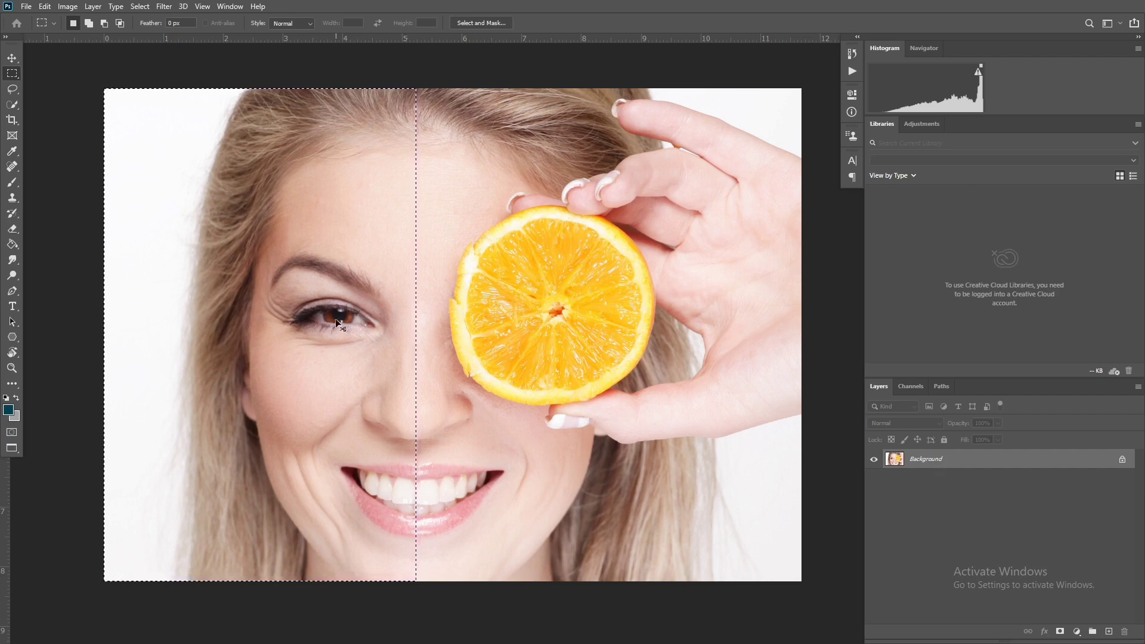
# - Copy the selected left half to a new layer and move it to the right
pyautogui.hotkey('ctrl', 'j')
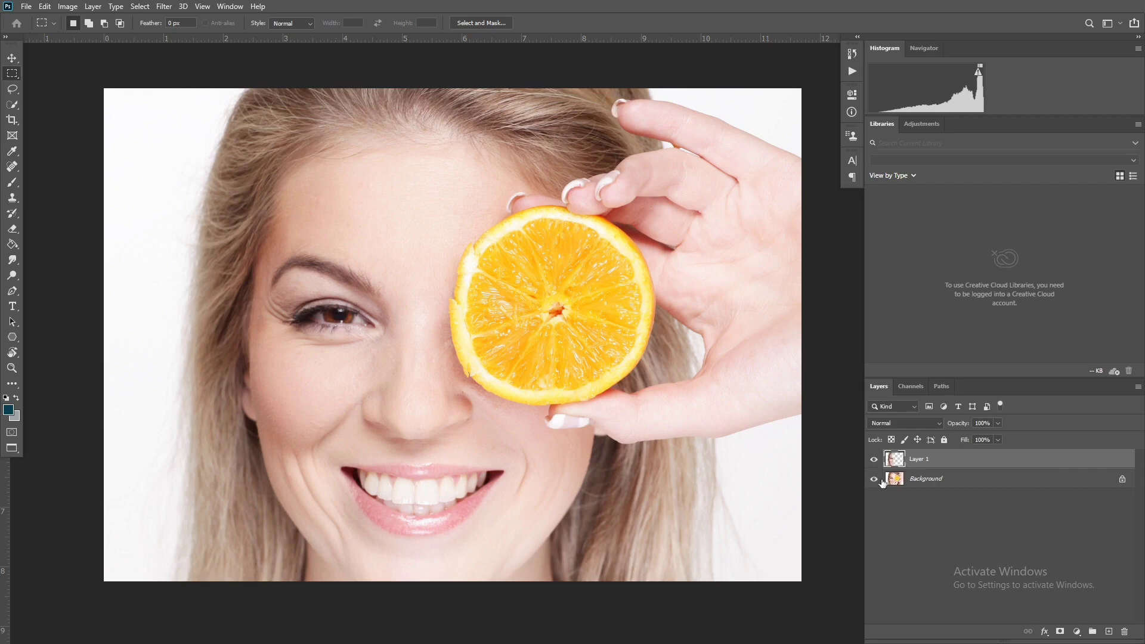
pyautogui.click(874, 479)
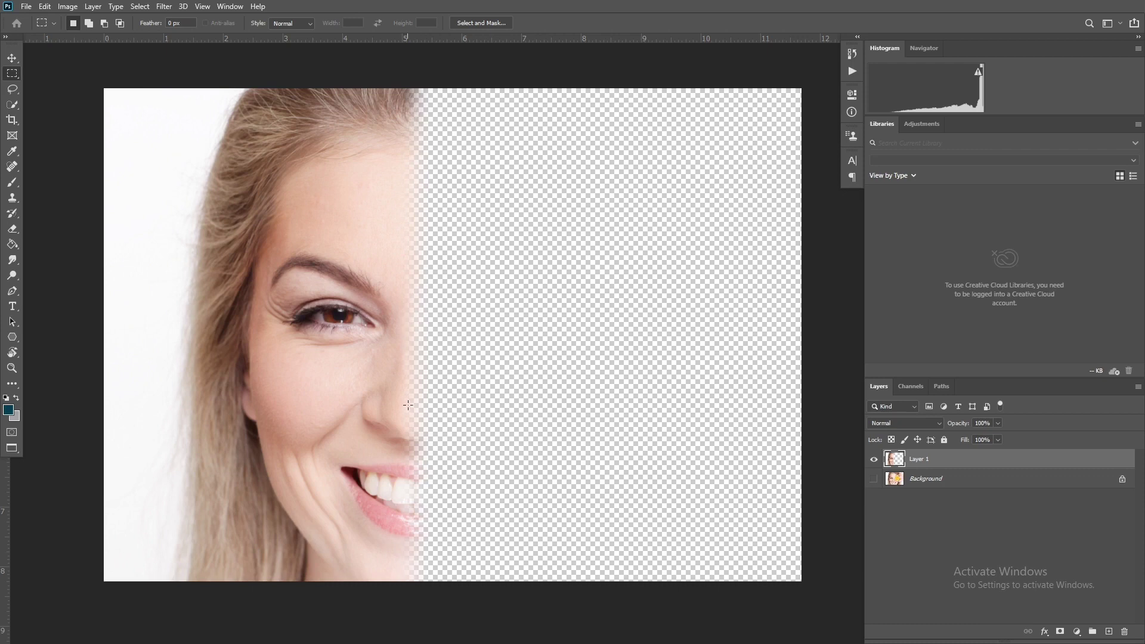
pyautogui.click(873, 479)
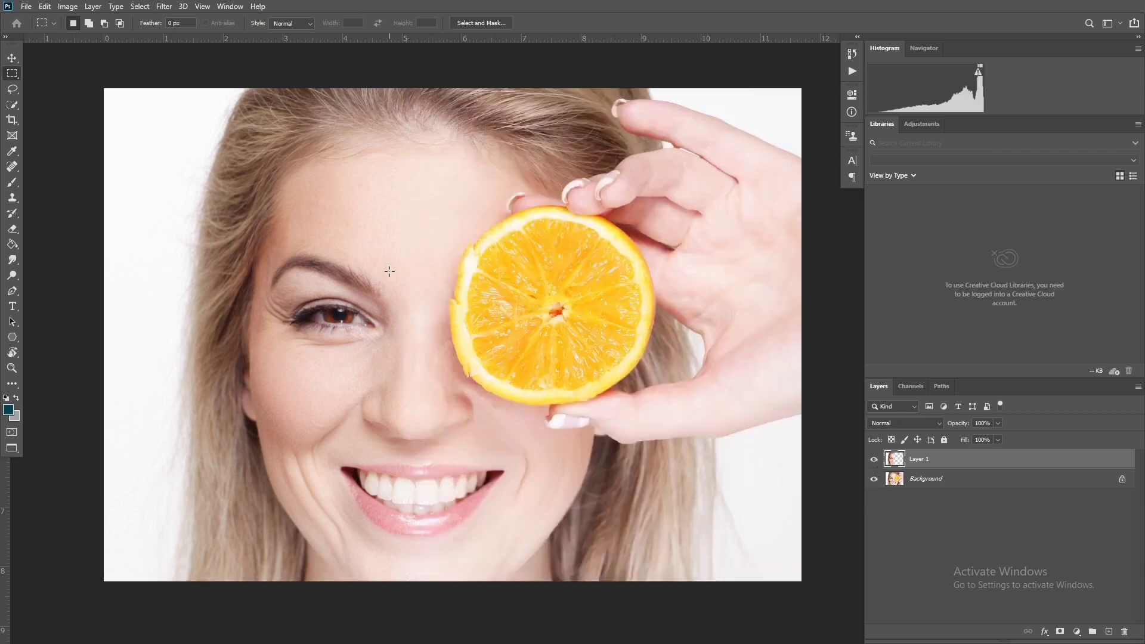
pyautogui.click(12, 58)
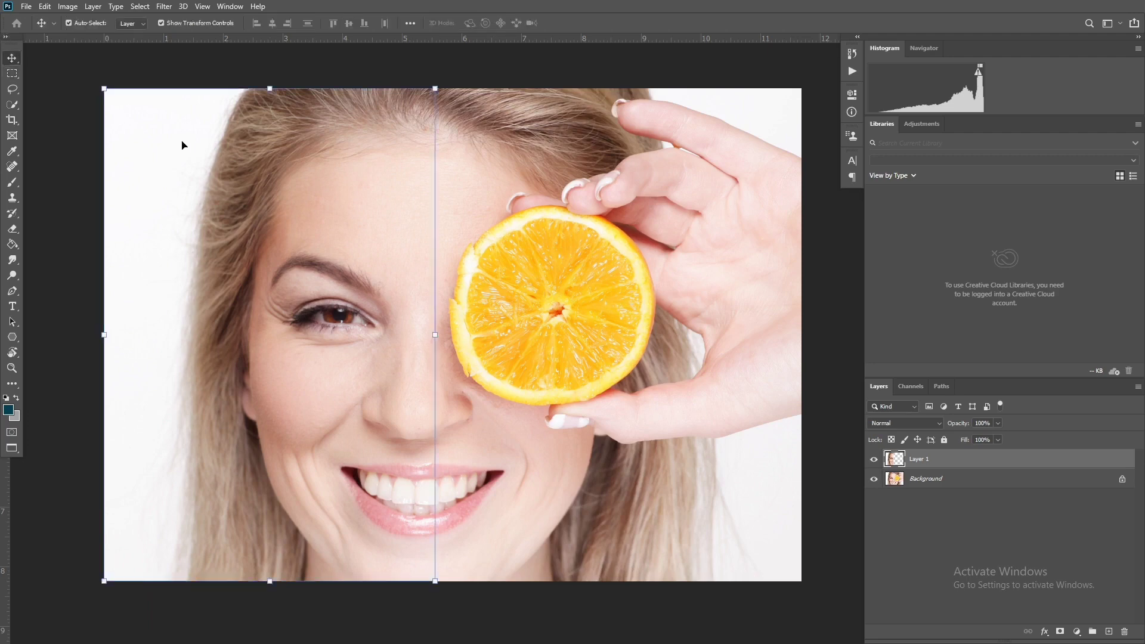
pyautogui.moveTo(277, 179); pyautogui.dragTo(461, 185)
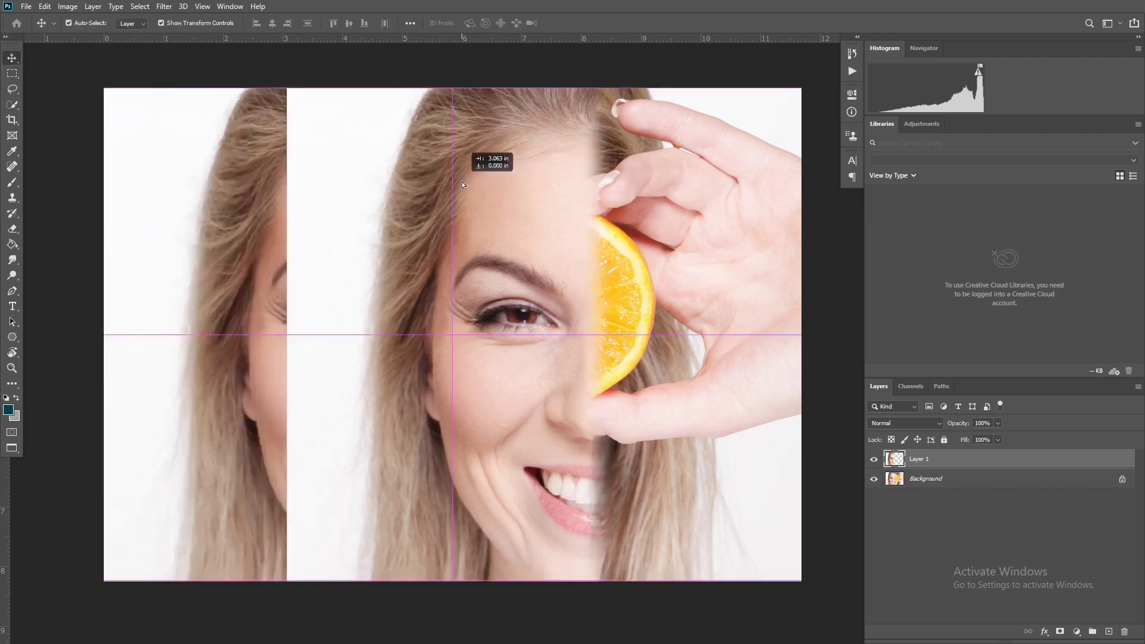
pyautogui.moveTo(461, 184); pyautogui.dragTo(461, 181)
# - Flip the copied half horizontally and align it into a symmetrical face
pyautogui.hotkey('ctrl', 't')
pyautogui.rightClick(621, 224)
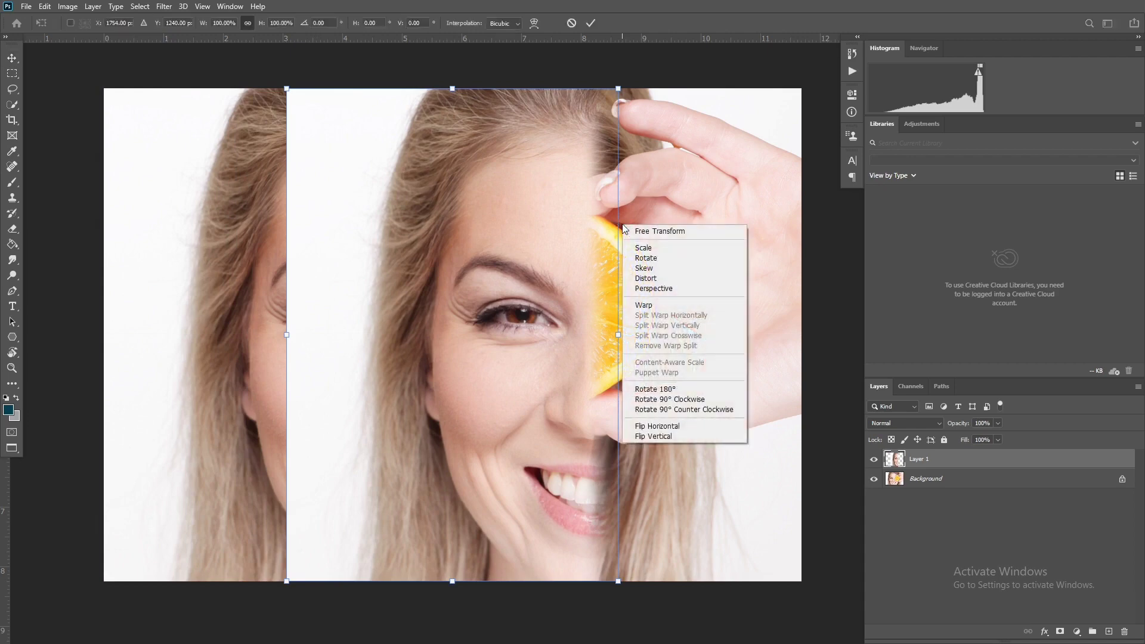
pyautogui.click(656, 425)
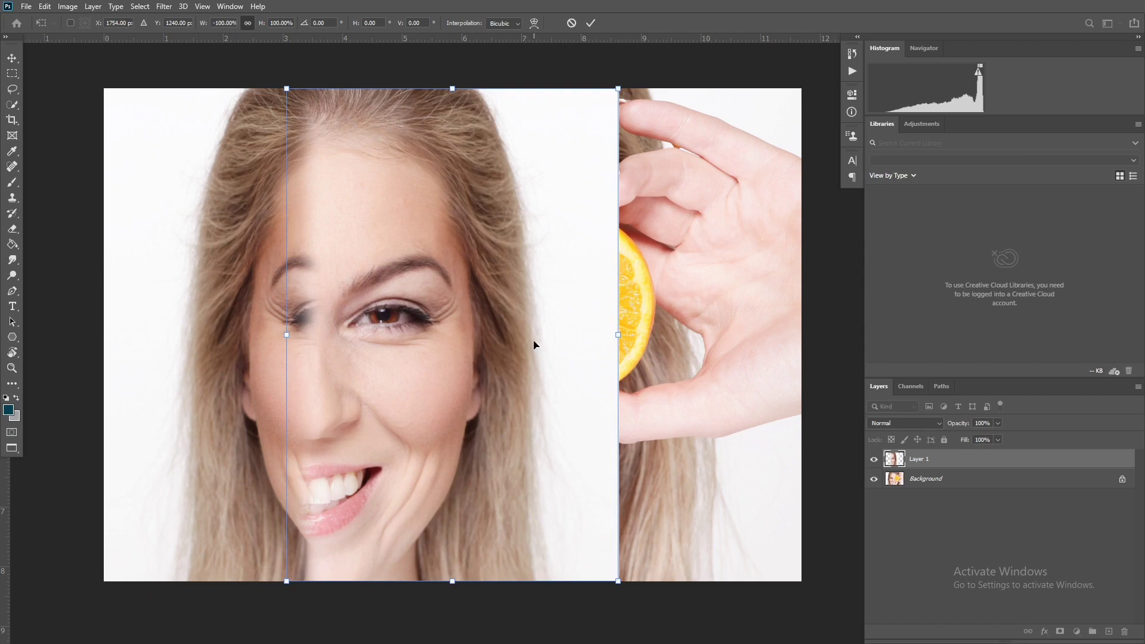
pyautogui.moveTo(404, 277)
pyautogui.mouseDown()
pyautogui.moveTo(527, 277)
pyautogui.moveTo(511, 278)
pyautogui.mouseUp()
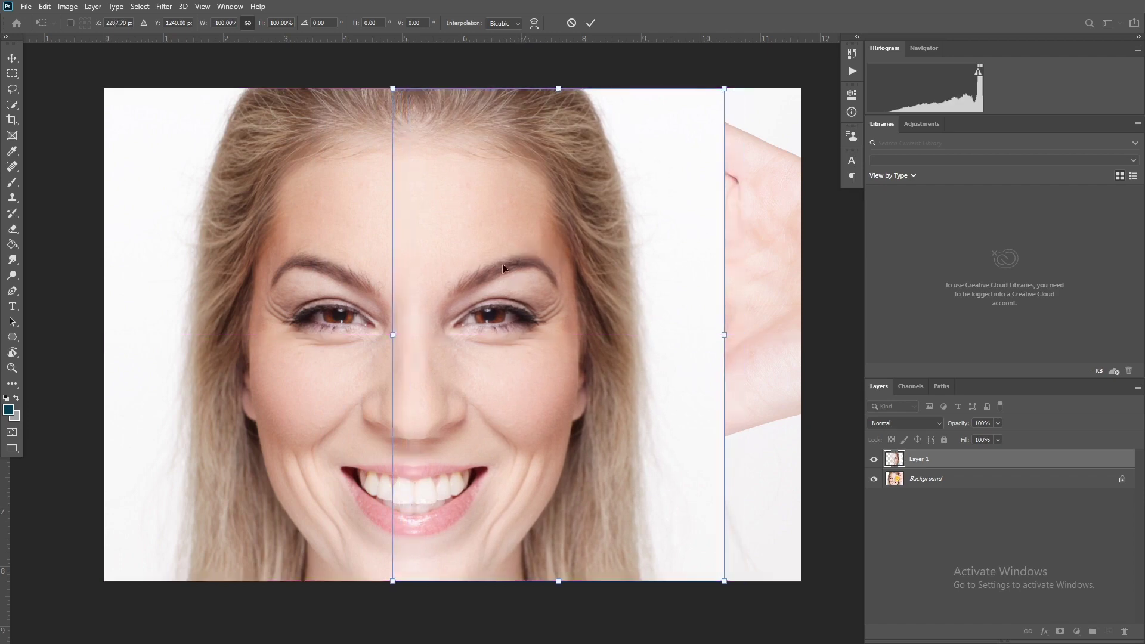
pyautogui.press('Left')
pyautogui.press('Left')
pyautogui.press('Left')
pyautogui.press('Left')
pyautogui.press('Right')
pyautogui.press('Right')
pyautogui.press('Right')
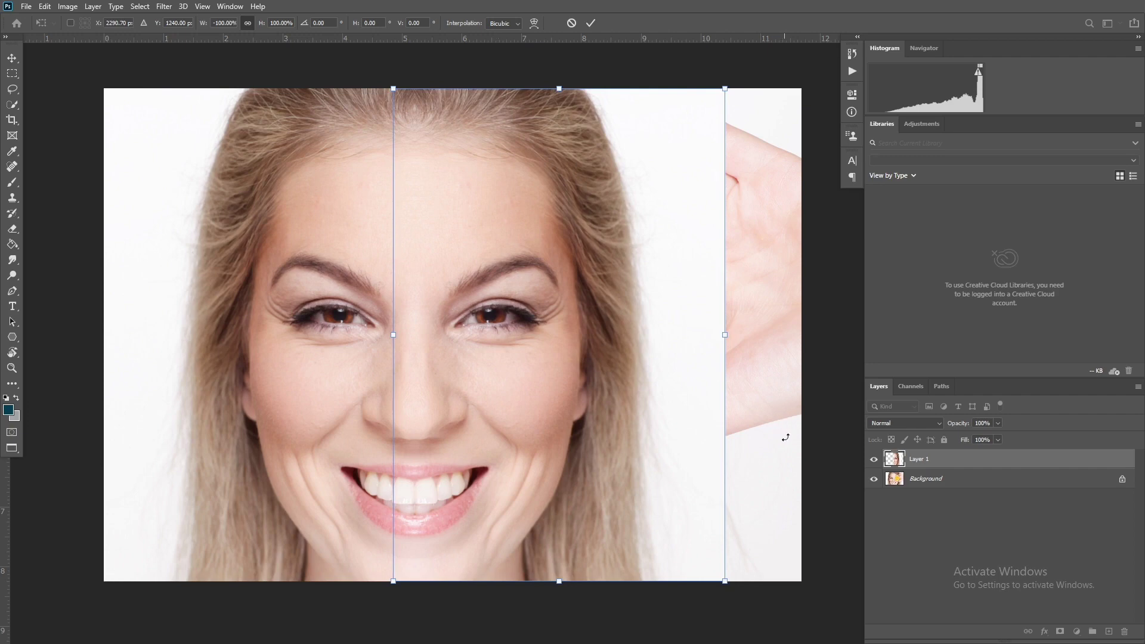
pyautogui.press('Return')
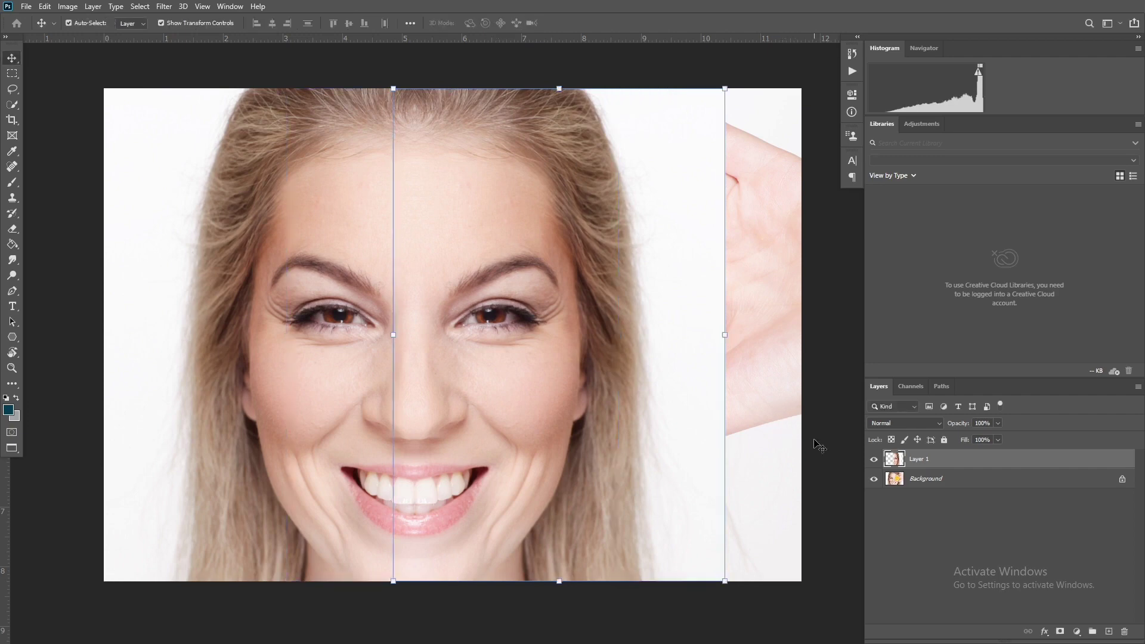
# - Add a layer mask to Layer 1 and set up a black brush, size 175, flow 29%
pyautogui.click(820, 445)
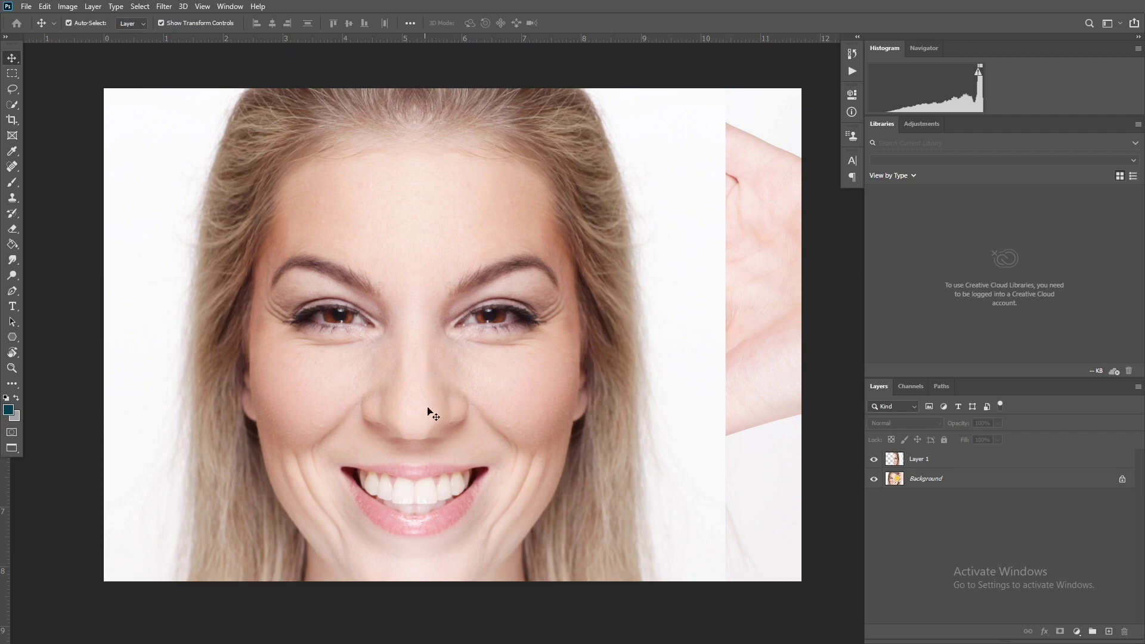
pyautogui.click(439, 379)
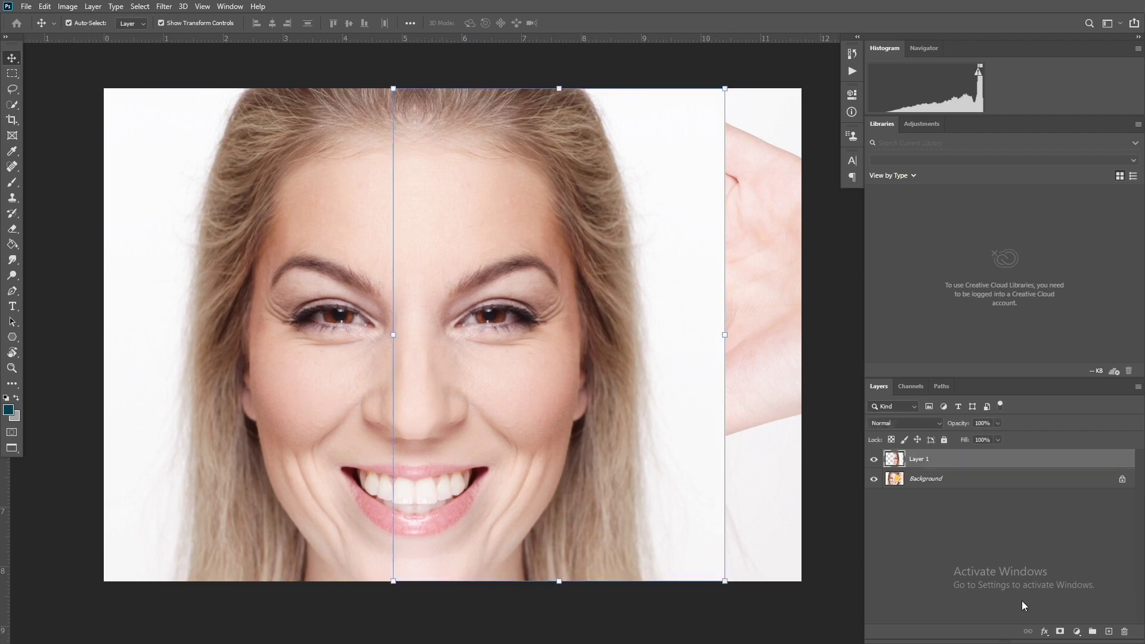
pyautogui.click(1058, 632)
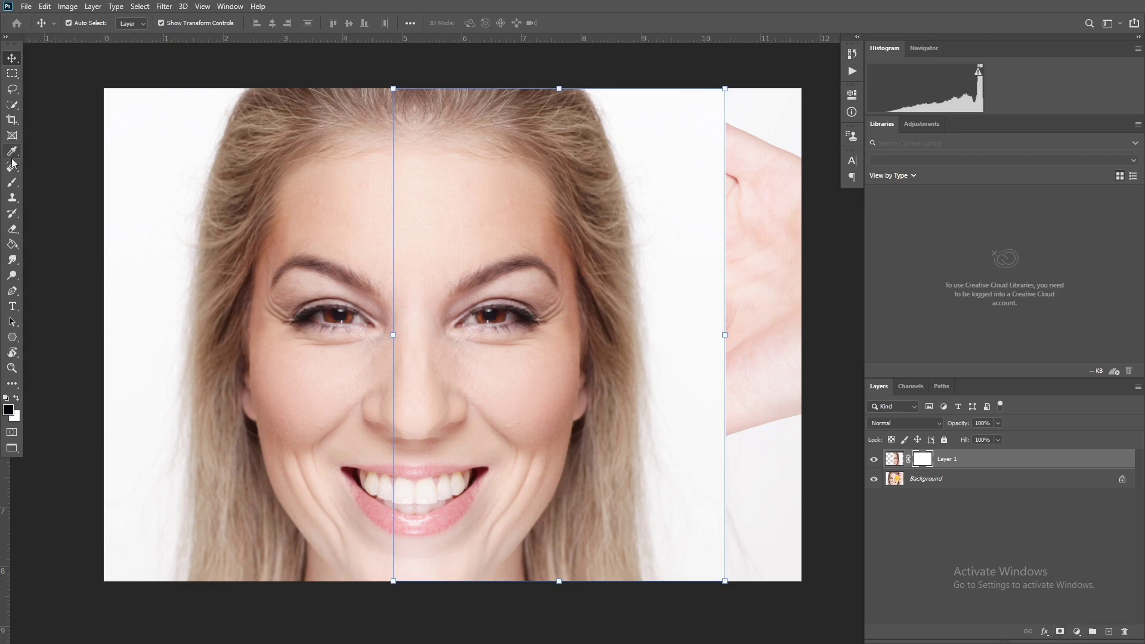
pyautogui.click(14, 184)
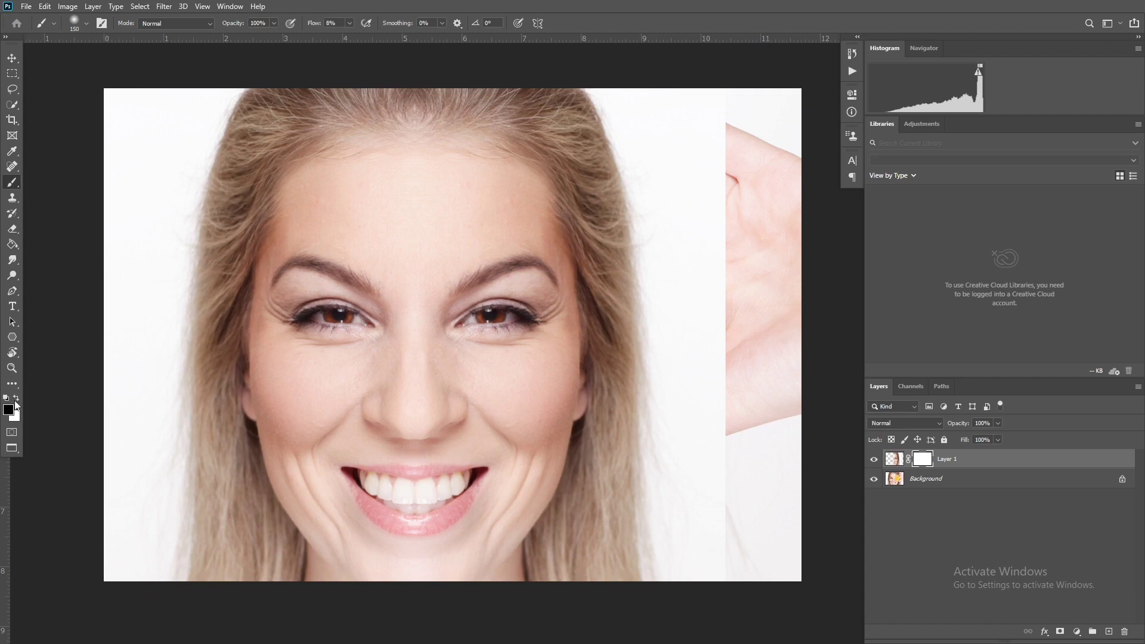
pyautogui.click(15, 399)
pyautogui.press('[')
pyautogui.press('[')
pyautogui.click(349, 24)
pyautogui.click(420, 355)
pyautogui.press(']')
pyautogui.press(']')
pyautogui.press(']')
# - Mask out the mirror over the lower teeth and lip to the mouth corner, then compare
pyautogui.click(874, 460)
pyautogui.click(874, 460)
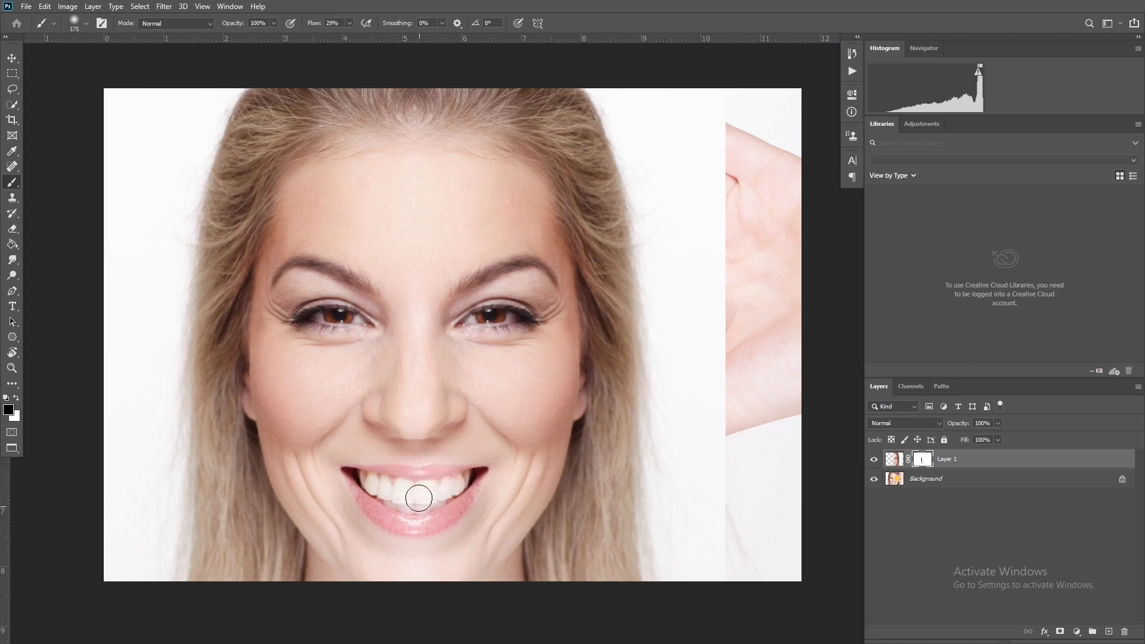
pyautogui.moveTo(438, 493)
pyautogui.mouseDown()
pyautogui.moveTo(431, 509)
pyautogui.moveTo(491, 467)
pyautogui.moveTo(400, 469)
pyautogui.mouseUp()
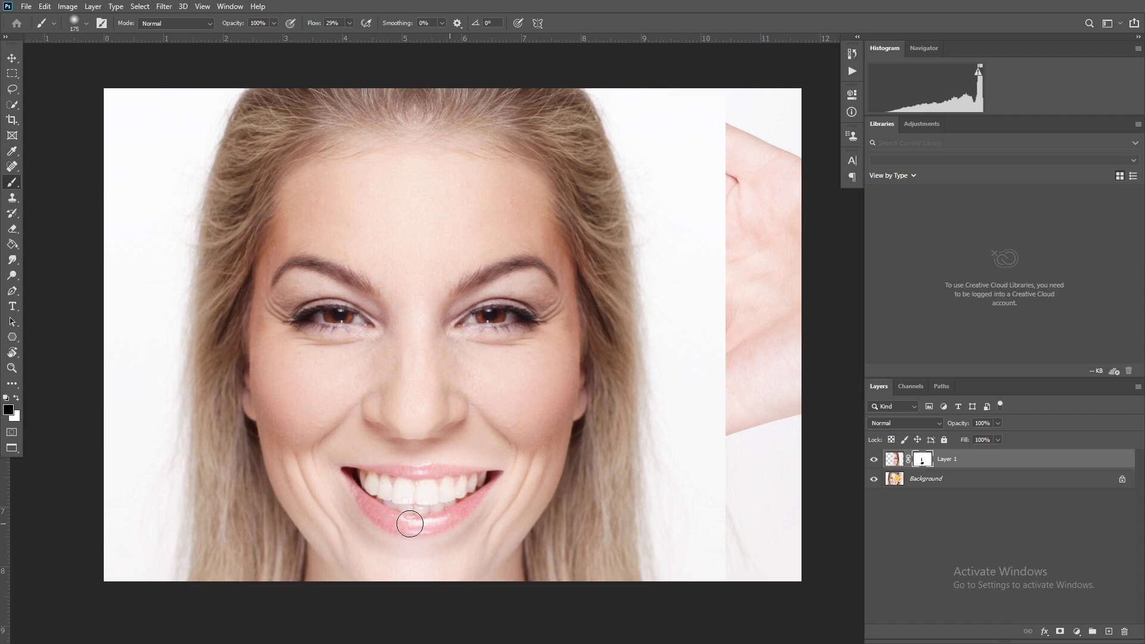
pyautogui.moveTo(409, 524); pyautogui.dragTo(502, 511)
pyautogui.click(873, 459)
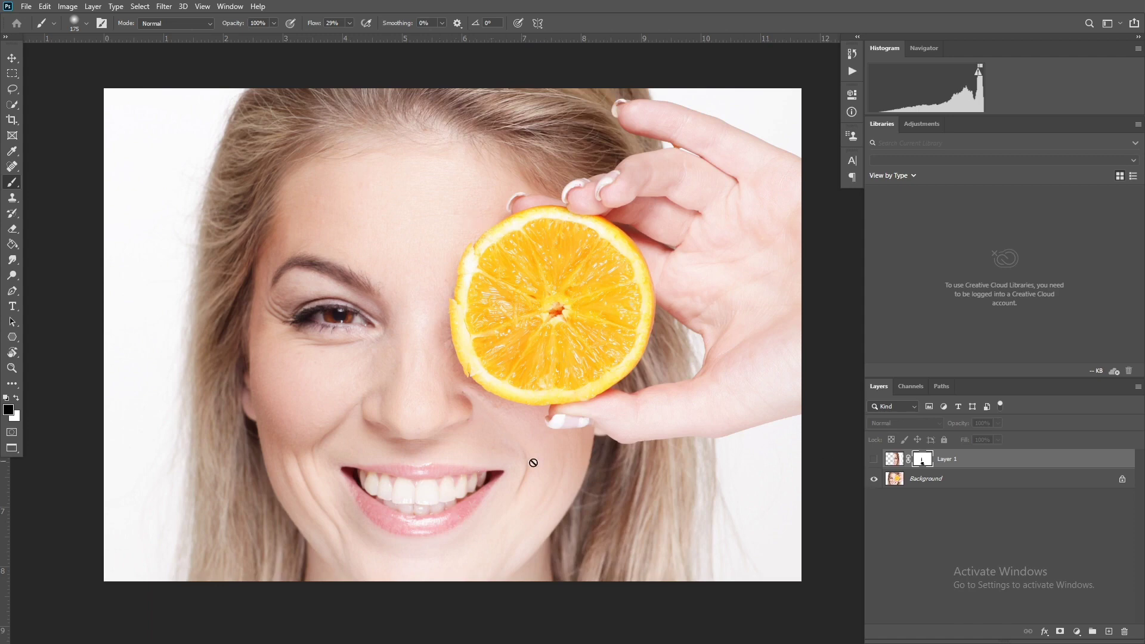
# - Add a horizontal guide below the nose and a vertical guide through the nose centre
pyautogui.click(874, 459)
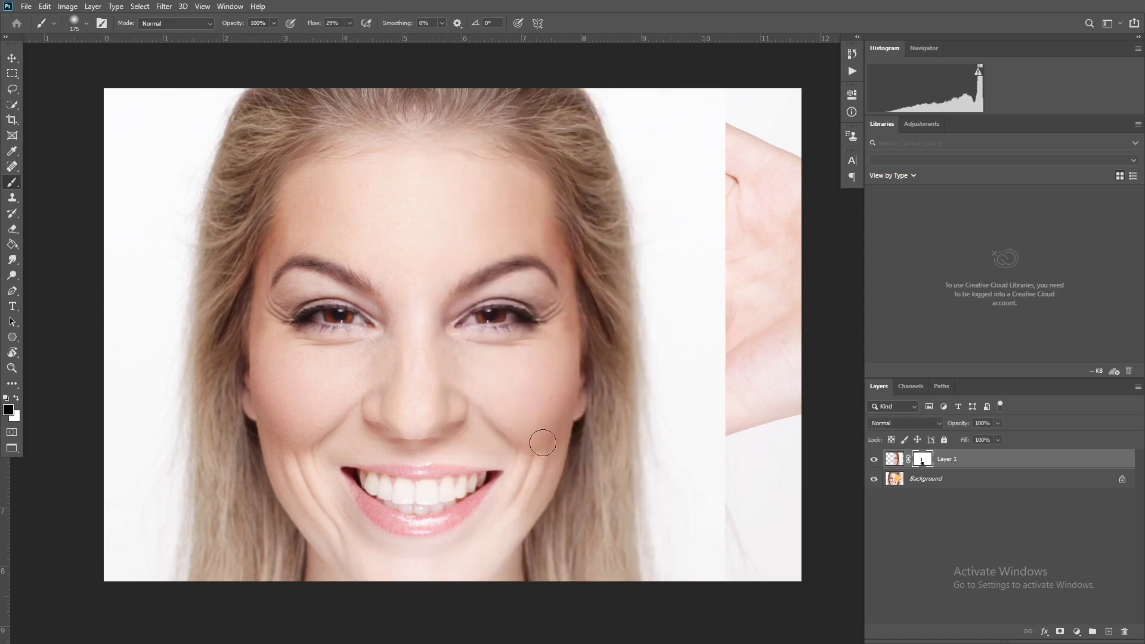
pyautogui.click(874, 459)
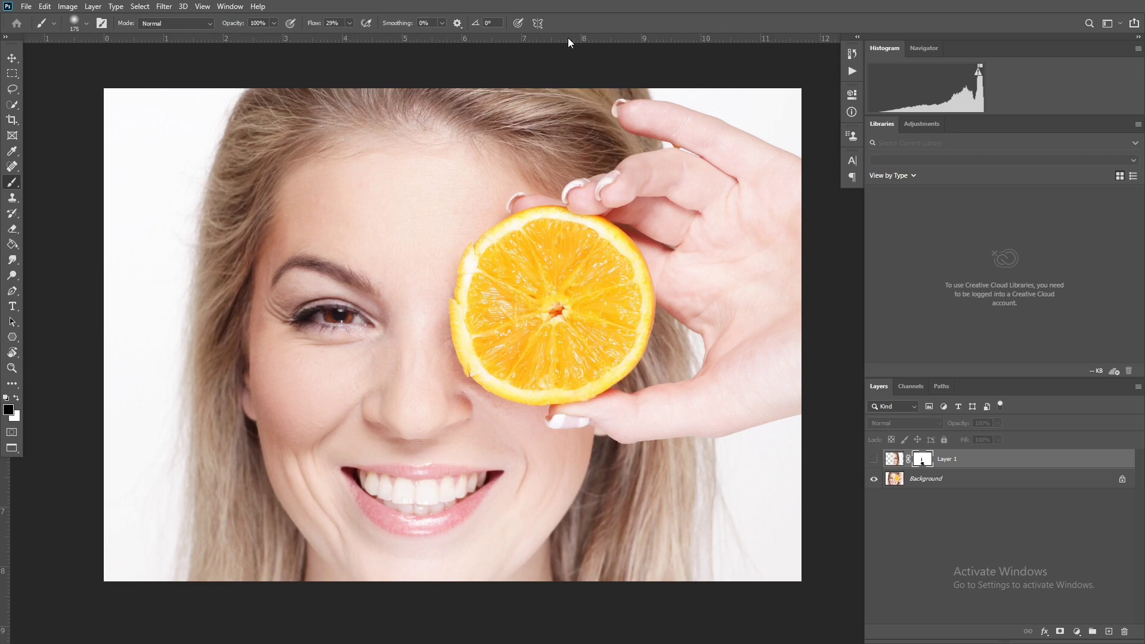
pyautogui.moveTo(567, 38); pyautogui.dragTo(572, 445)
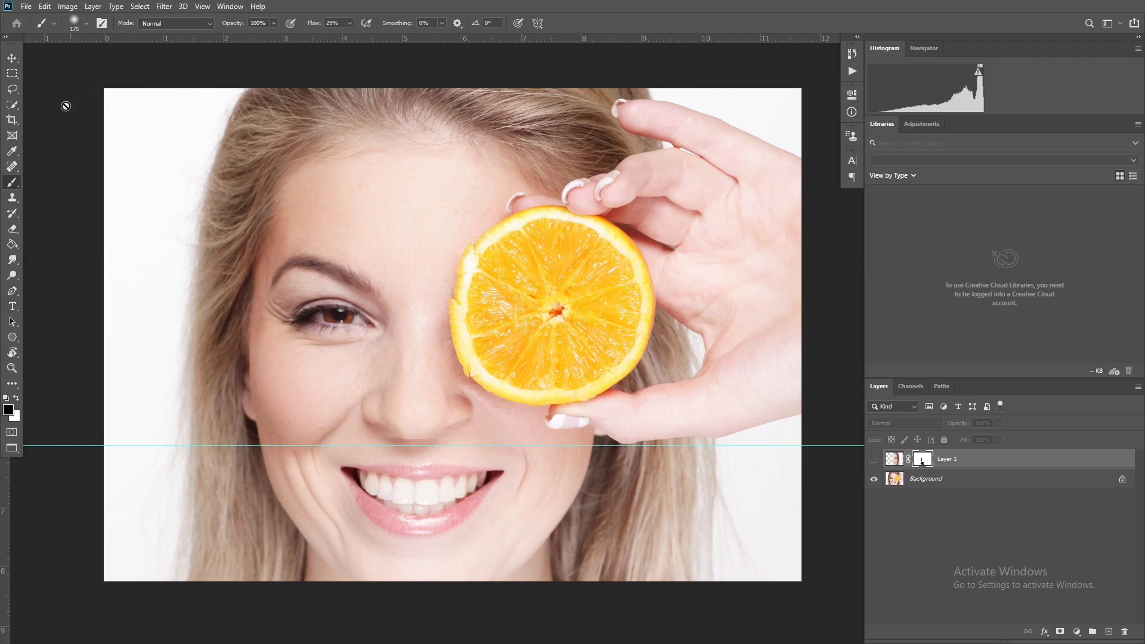
pyautogui.moveTo(6, 518); pyautogui.dragTo(447, 495)
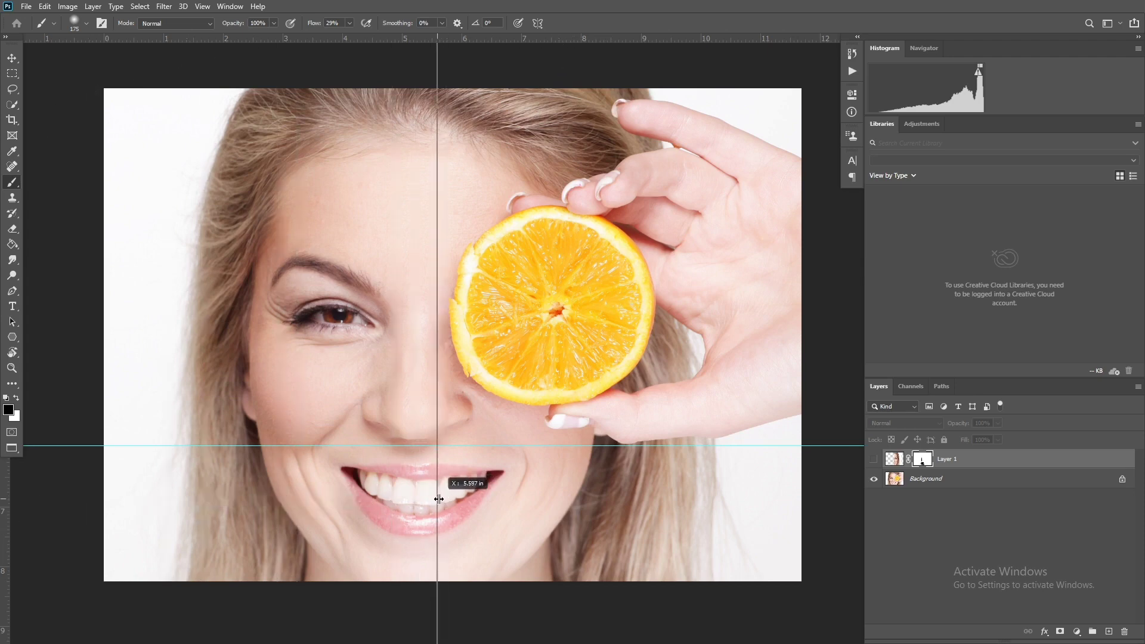
pyautogui.moveTo(448, 495); pyautogui.dragTo(443, 493)
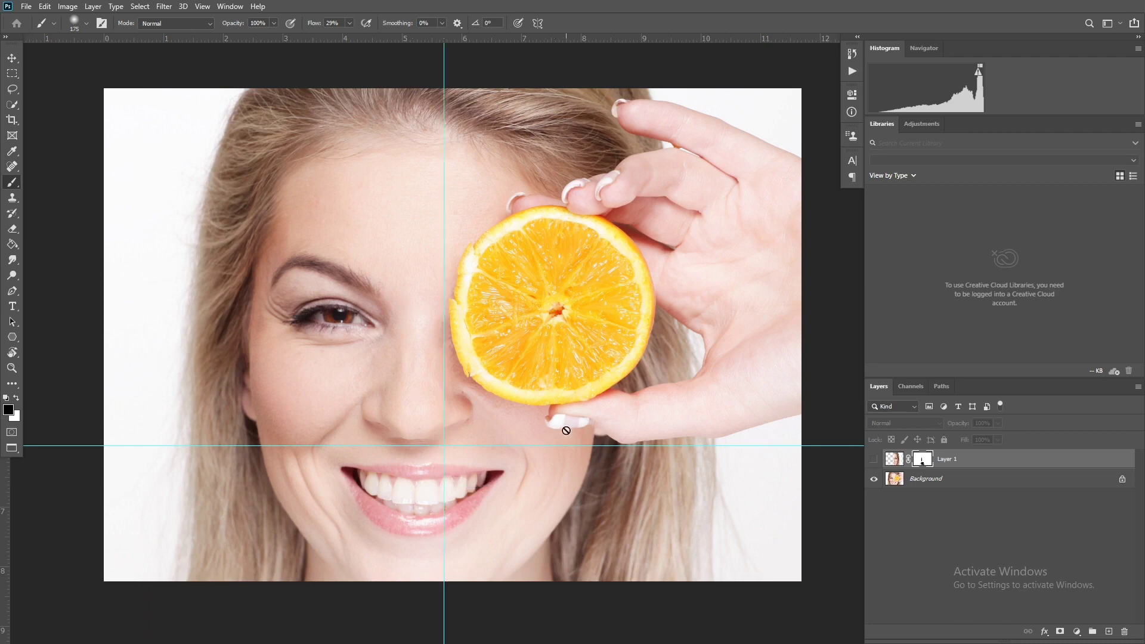
# - Blend the right-cheek smile crease on the mask, remove the horizontal guide, and compare layers
pyautogui.click(873, 459)
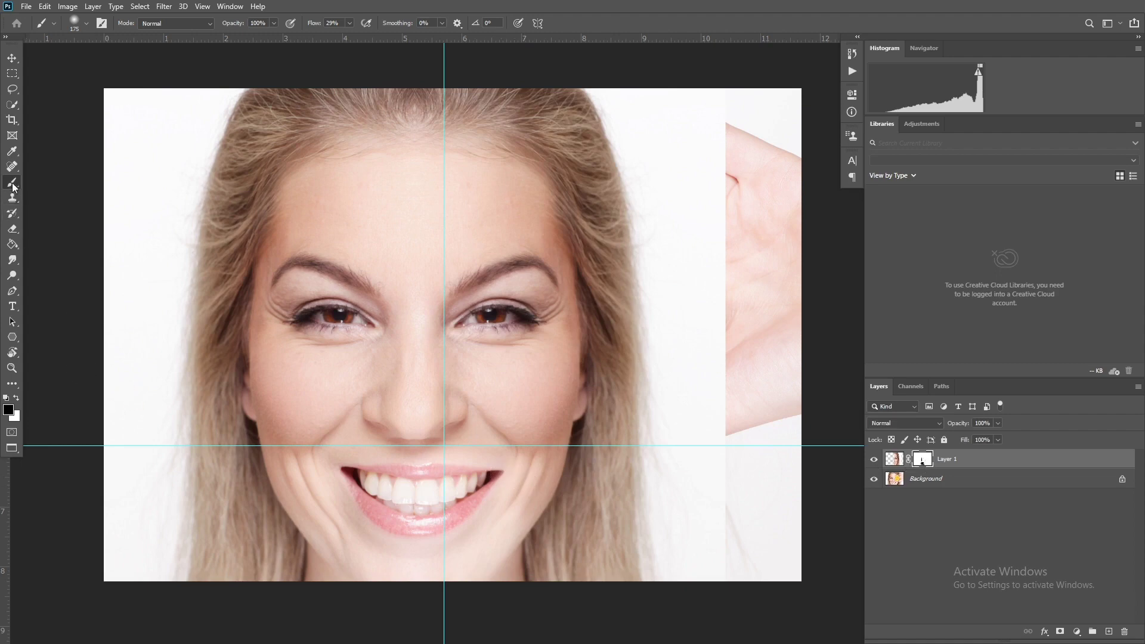
pyautogui.moveTo(524, 499)
pyautogui.mouseDown()
pyautogui.moveTo(541, 483)
pyautogui.moveTo(524, 472)
pyautogui.moveTo(506, 519)
pyautogui.mouseUp()
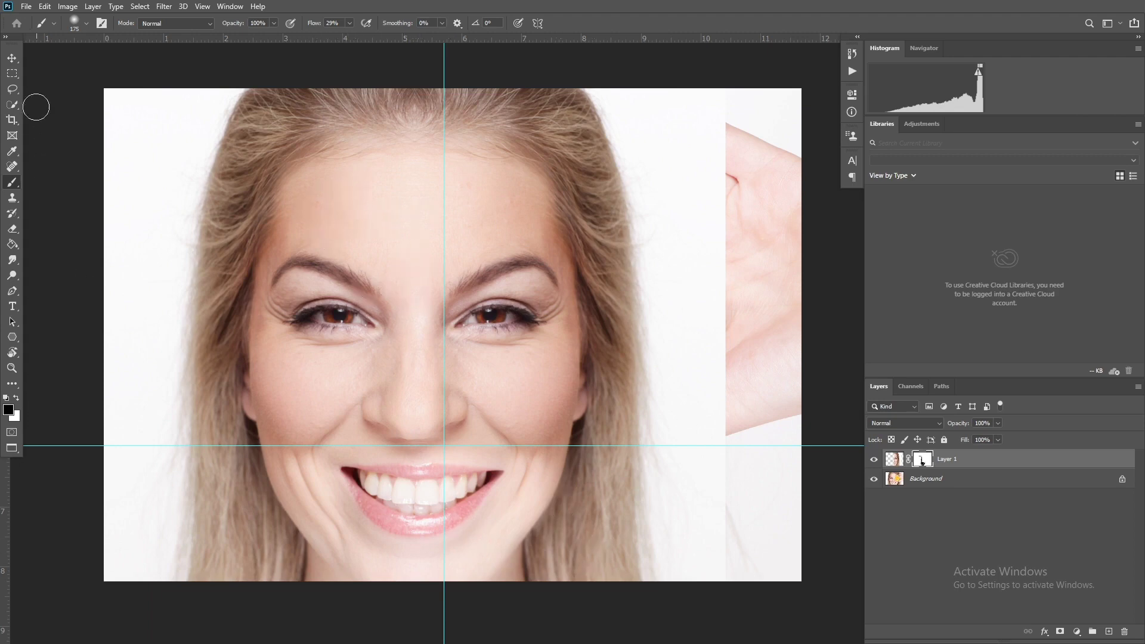
pyautogui.click(12, 58)
pyautogui.moveTo(532, 446); pyautogui.dragTo(569, 36)
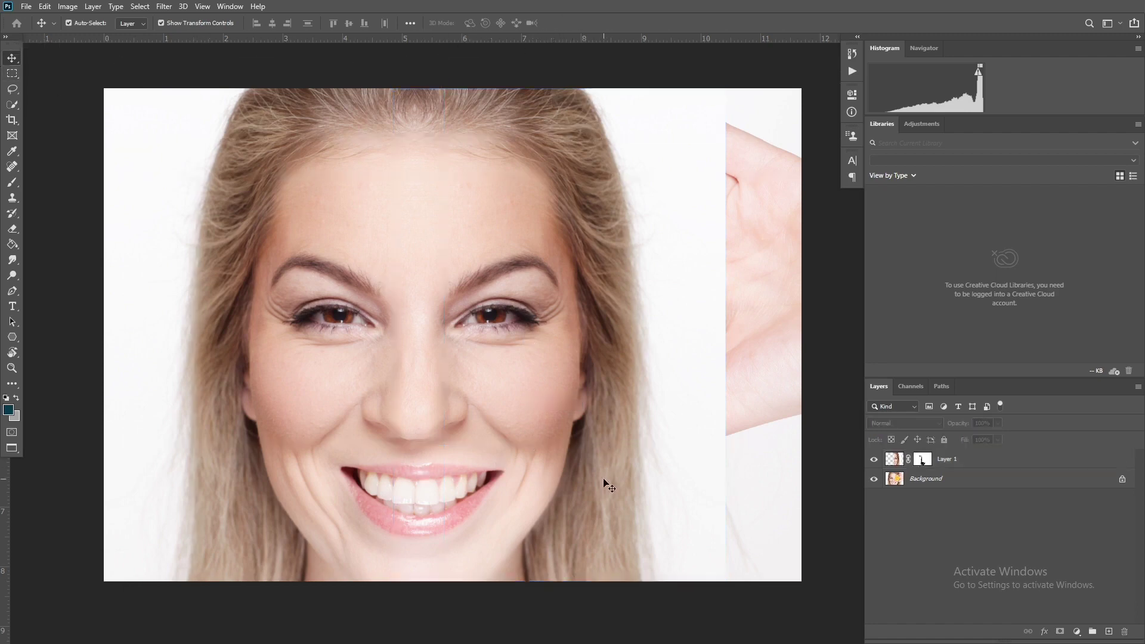
pyautogui.click(875, 460)
pyautogui.click(875, 460)
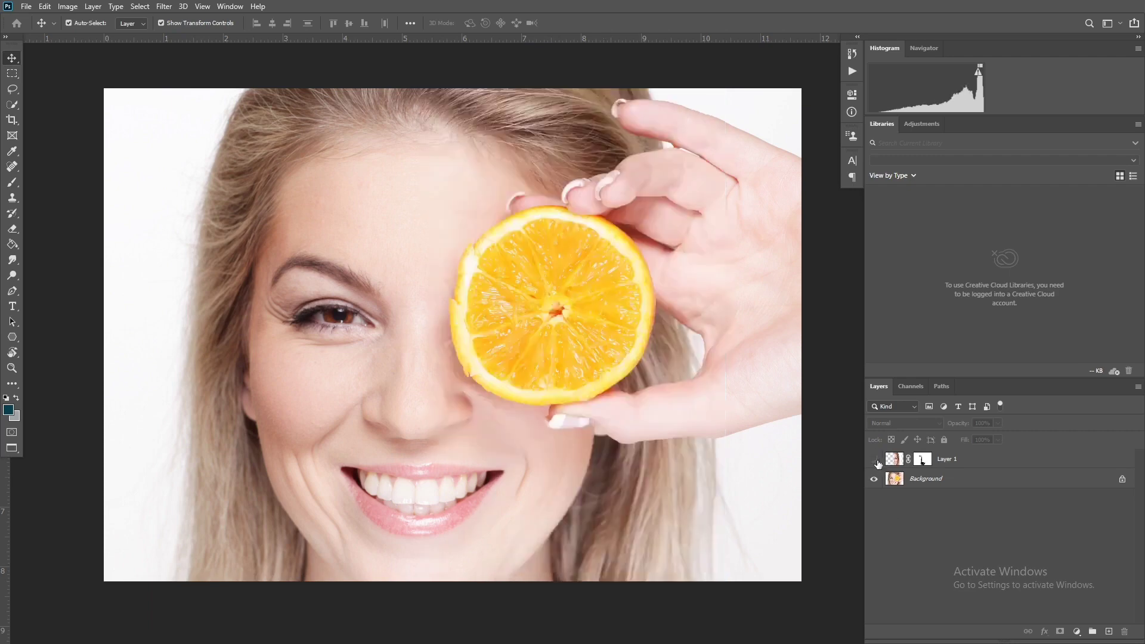
pyautogui.click(875, 461)
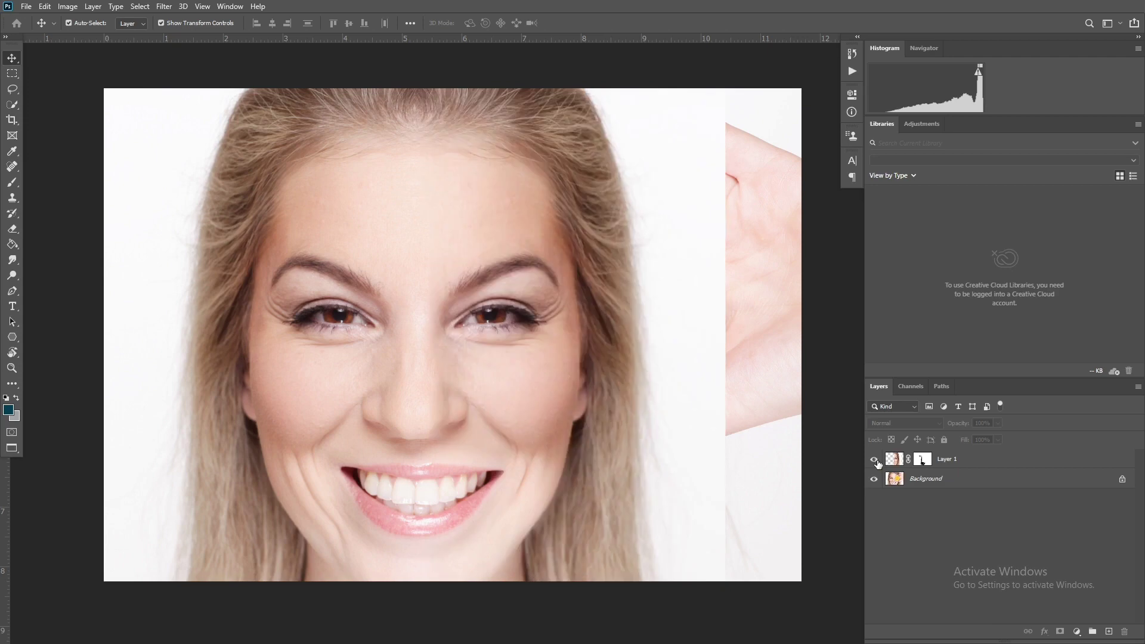
pyautogui.click(561, 314)
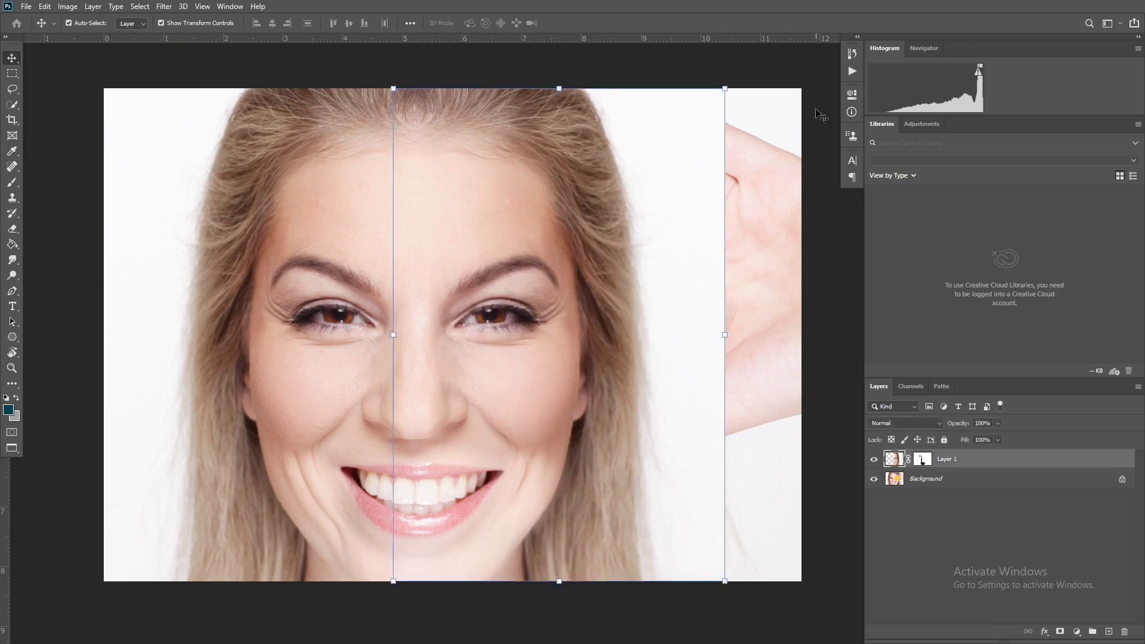
# - Select the white background strip beside the hand and stretch it rightward over the hand
pyautogui.click(12, 74)
pyautogui.moveTo(676, 80); pyautogui.dragTo(772, 604)
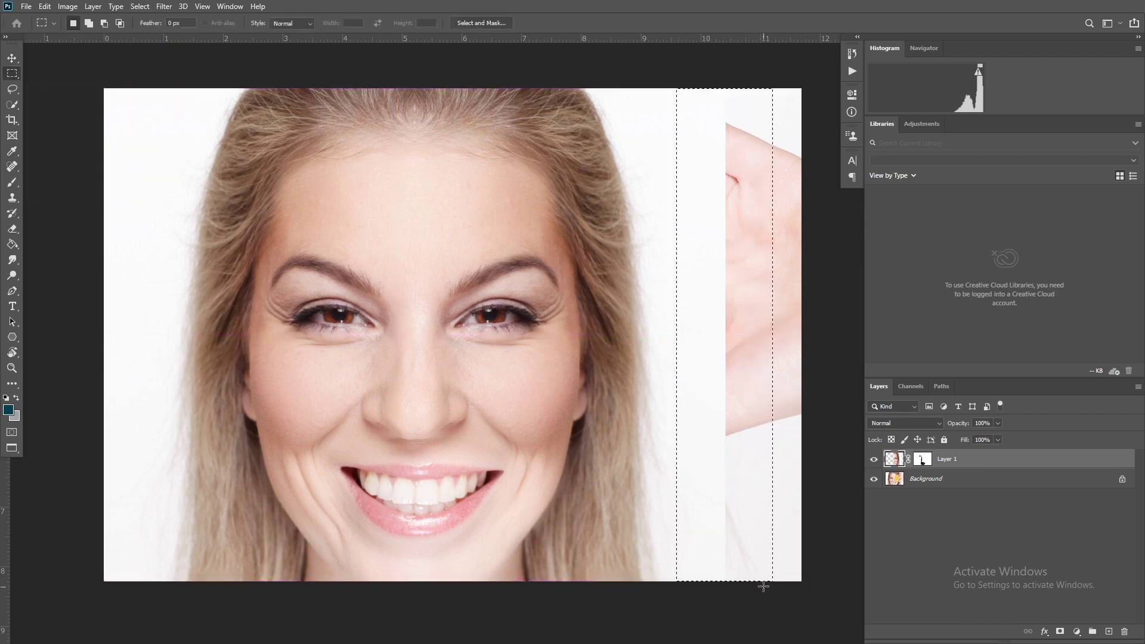
pyautogui.moveTo(753, 573); pyautogui.dragTo(763, 574)
pyautogui.press('Right')
pyautogui.press('Right')
pyautogui.press('Right')
pyautogui.hotkey('ctrl', '-')
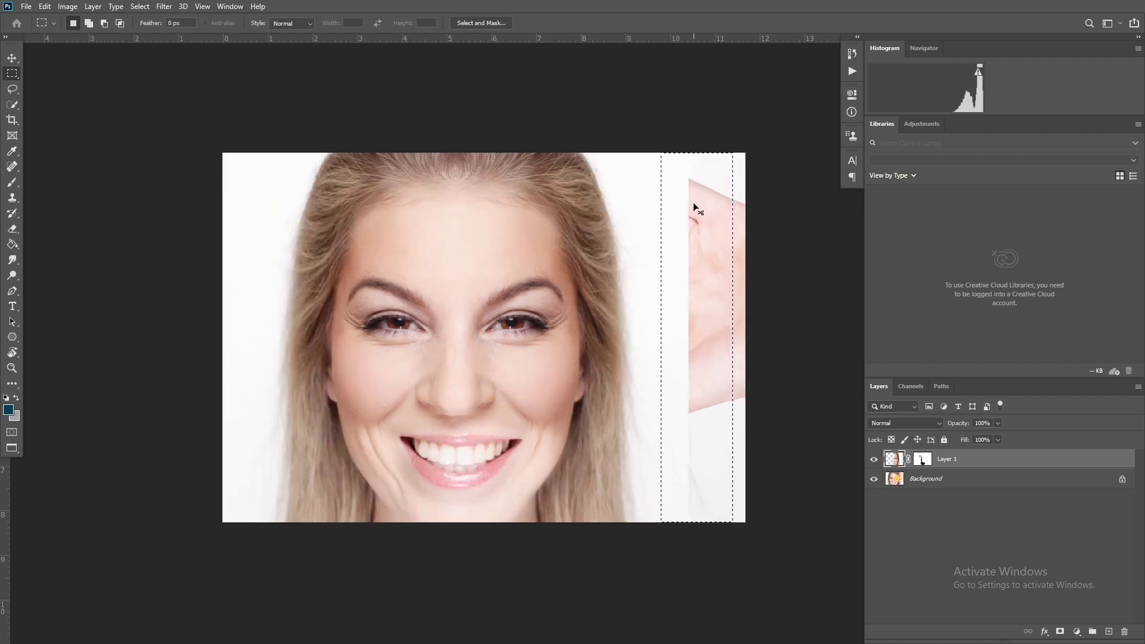
pyautogui.hotkey('ctrl', 't')
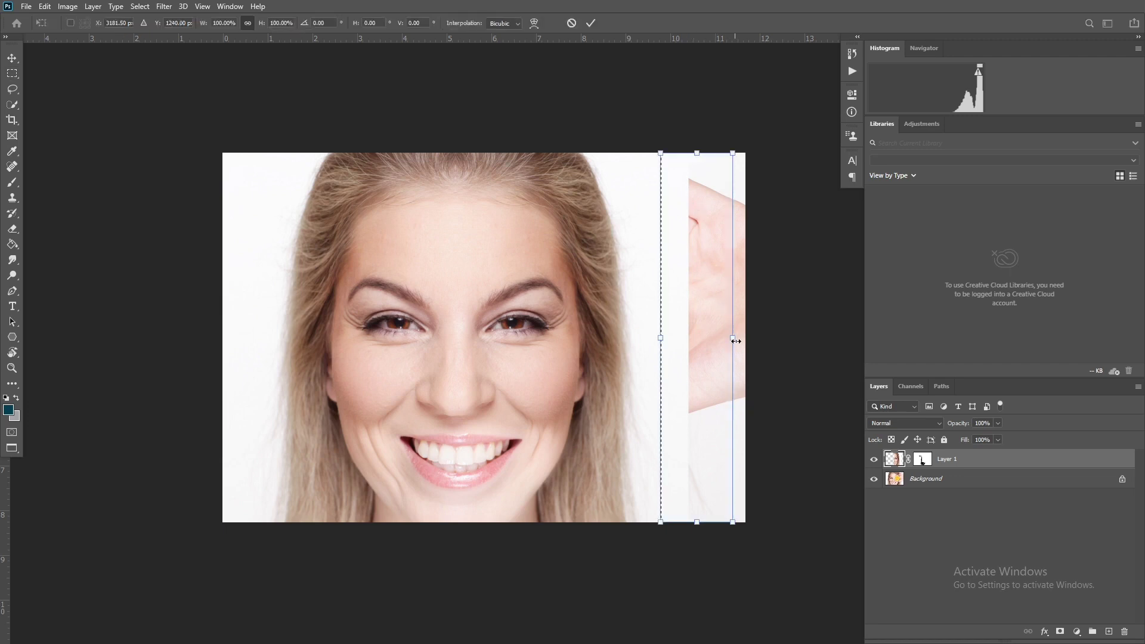
pyautogui.moveTo(732, 338); pyautogui.dragTo(925, 331)
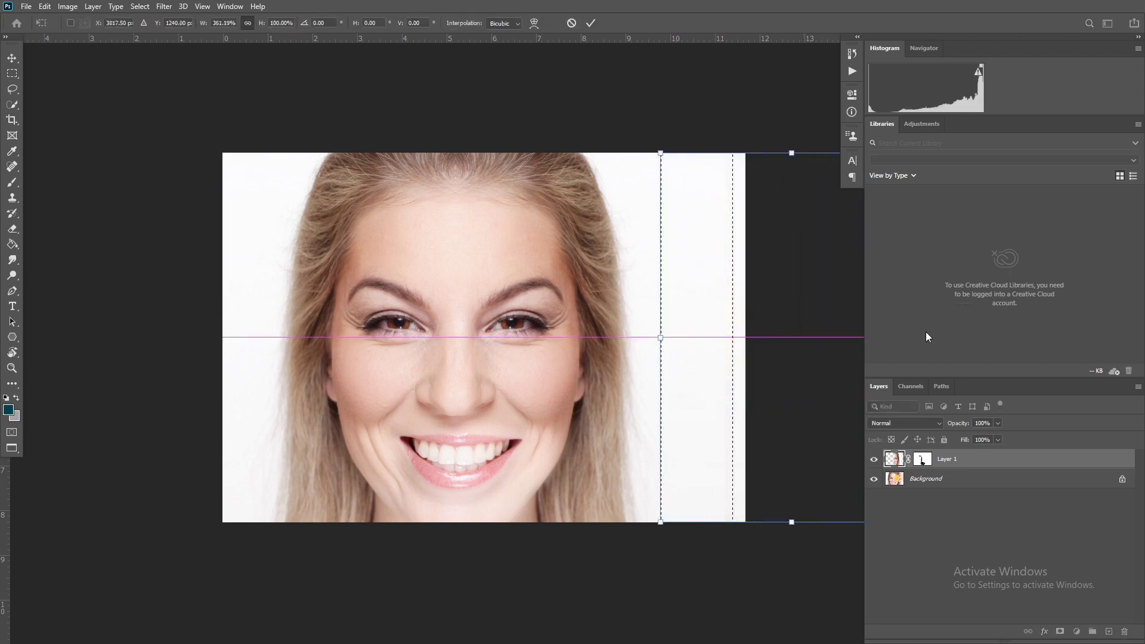
pyautogui.press('Return')
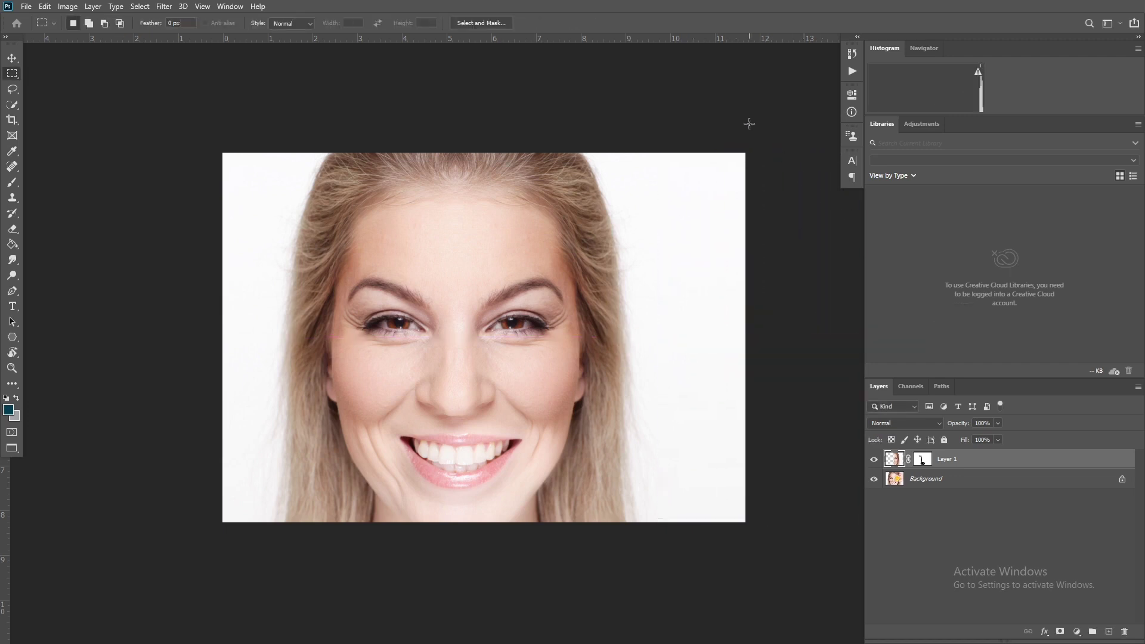
pyautogui.hotkey('ctrl', 'd')
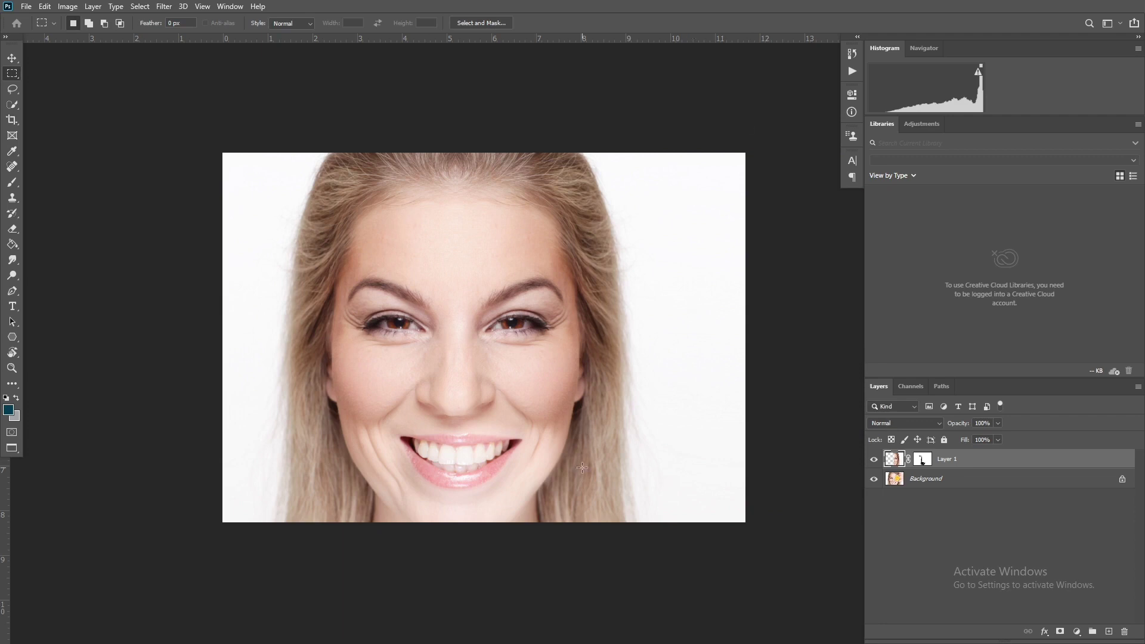
# - Zoom to the face, select Layer 1's mask, and hide Layer 1 to reveal the original
pyautogui.scroll(-1, 587, 476)
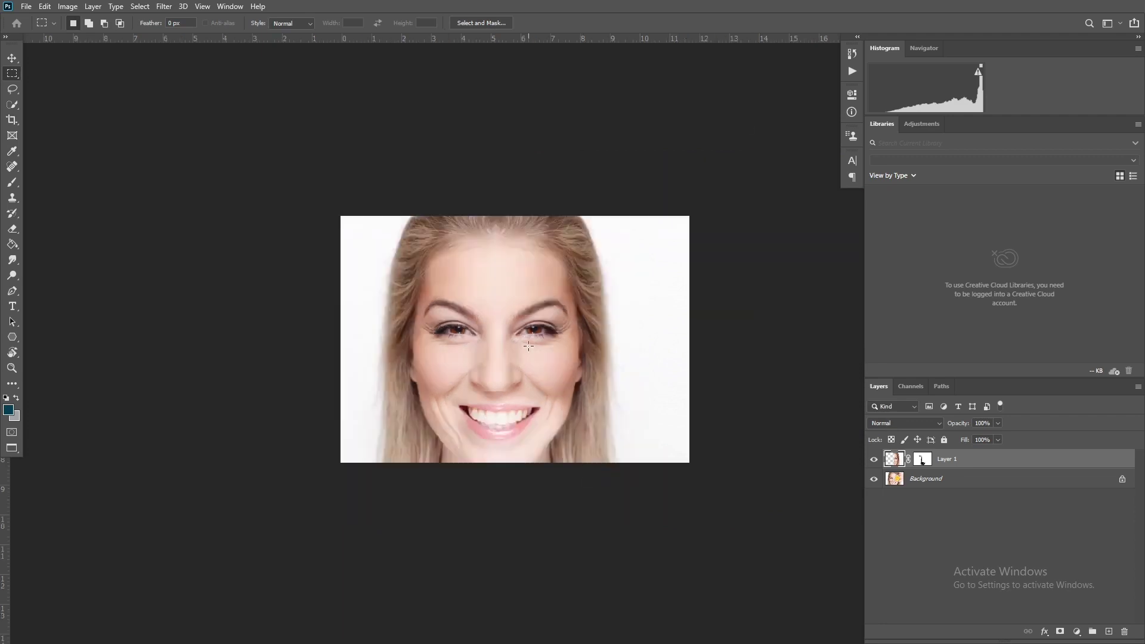
pyautogui.press('v')
pyautogui.click(523, 179)
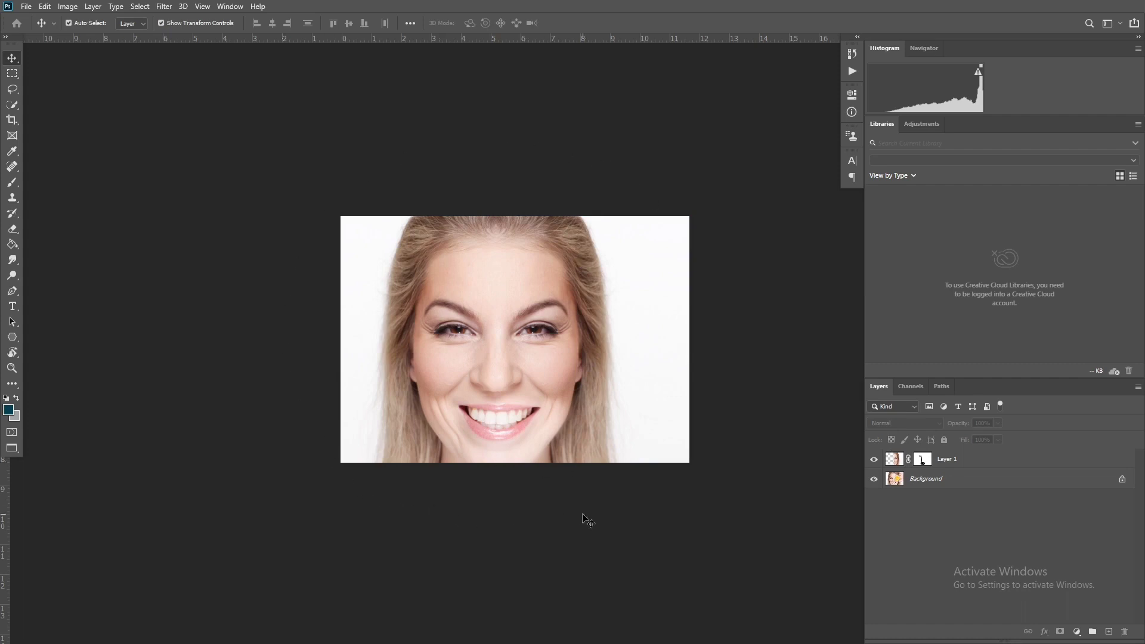
pyautogui.hotkey('ctrl', '+')
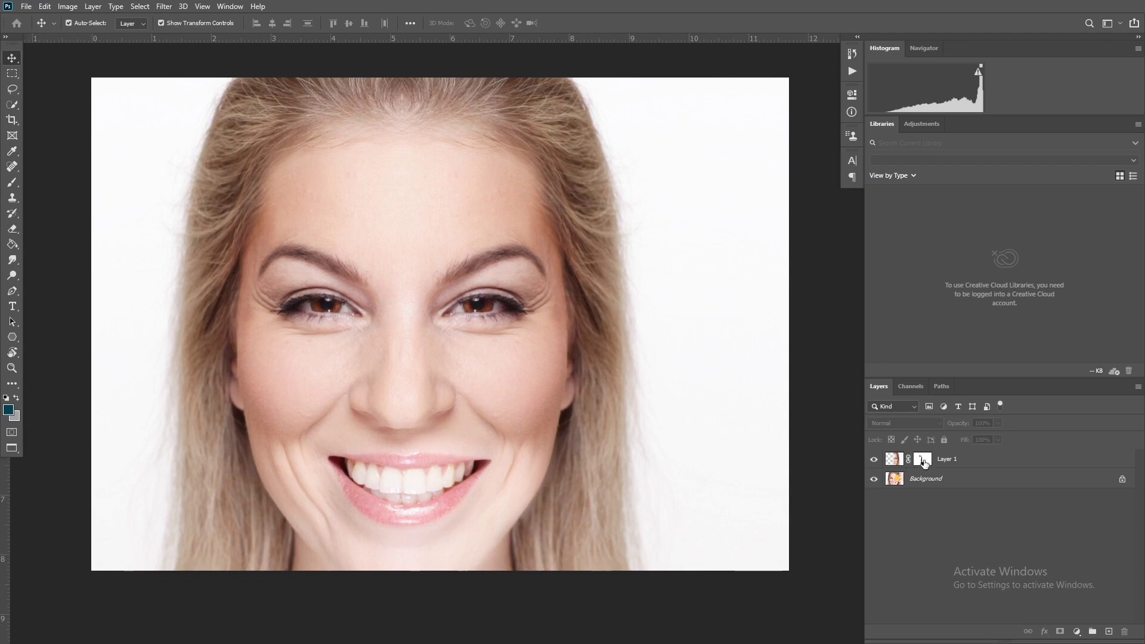
pyautogui.click(924, 463)
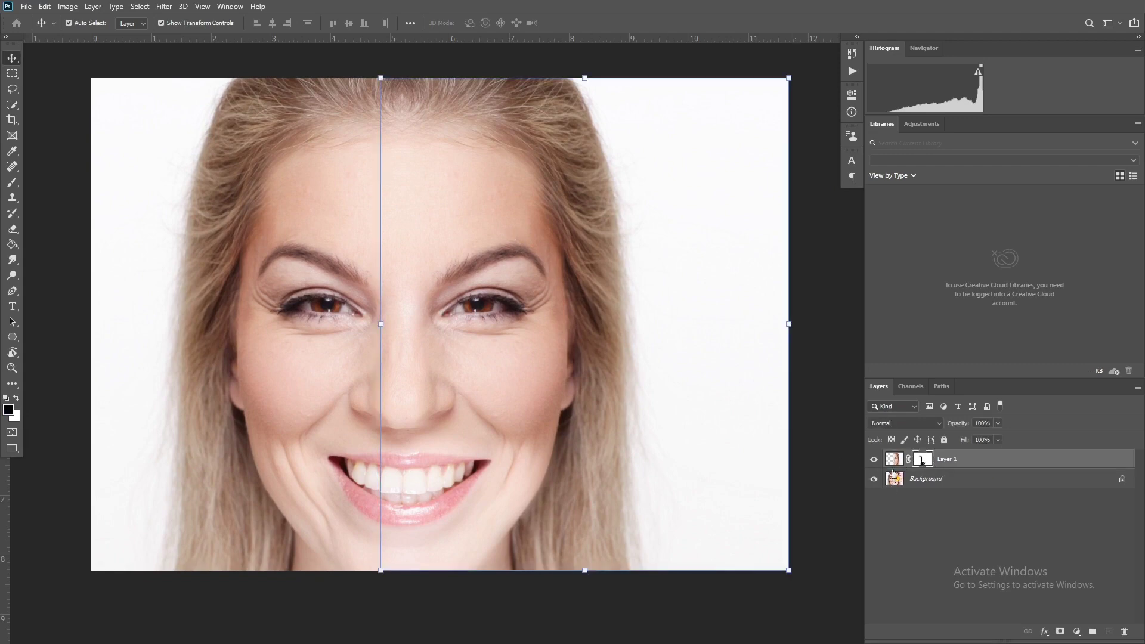
pyautogui.click(875, 459)
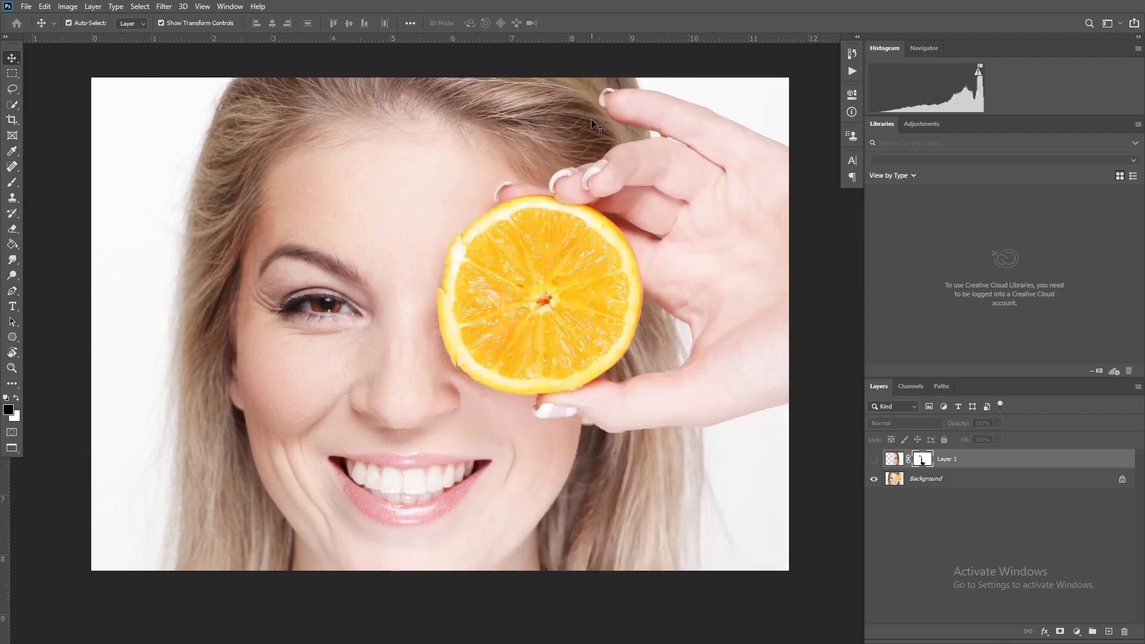
# - Add a vertical guide along the right hair edge and a horizontal guide across the forehead, then show Layer 1
pyautogui.moveTo(4, 526); pyautogui.dragTo(597, 239)
pyautogui.moveTo(555, 39); pyautogui.dragTo(549, 161)
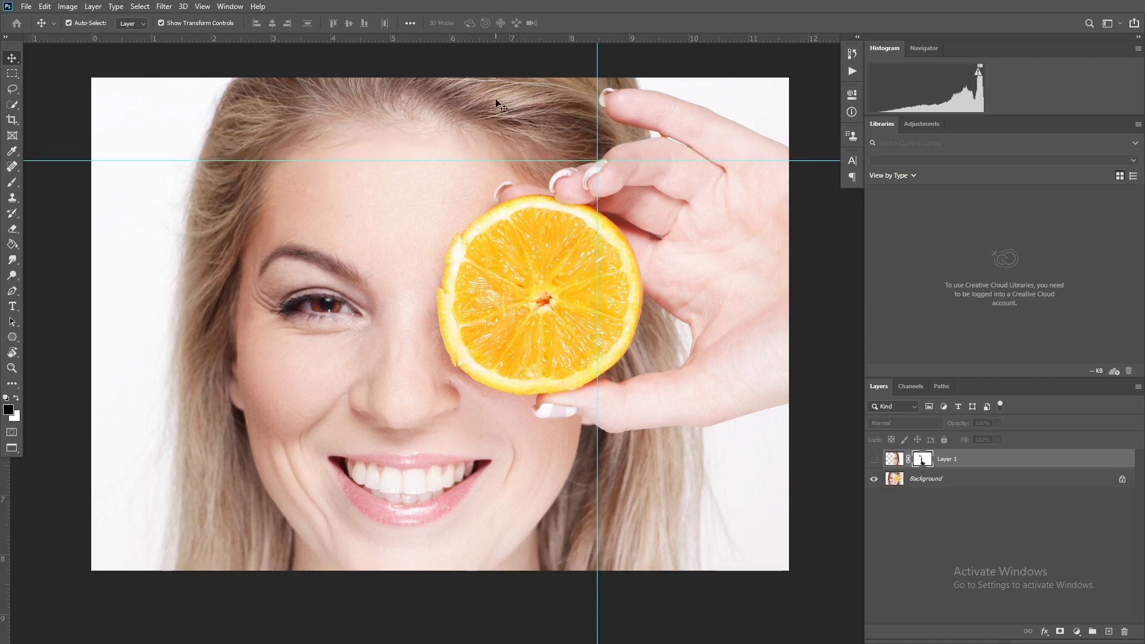
pyautogui.click(873, 460)
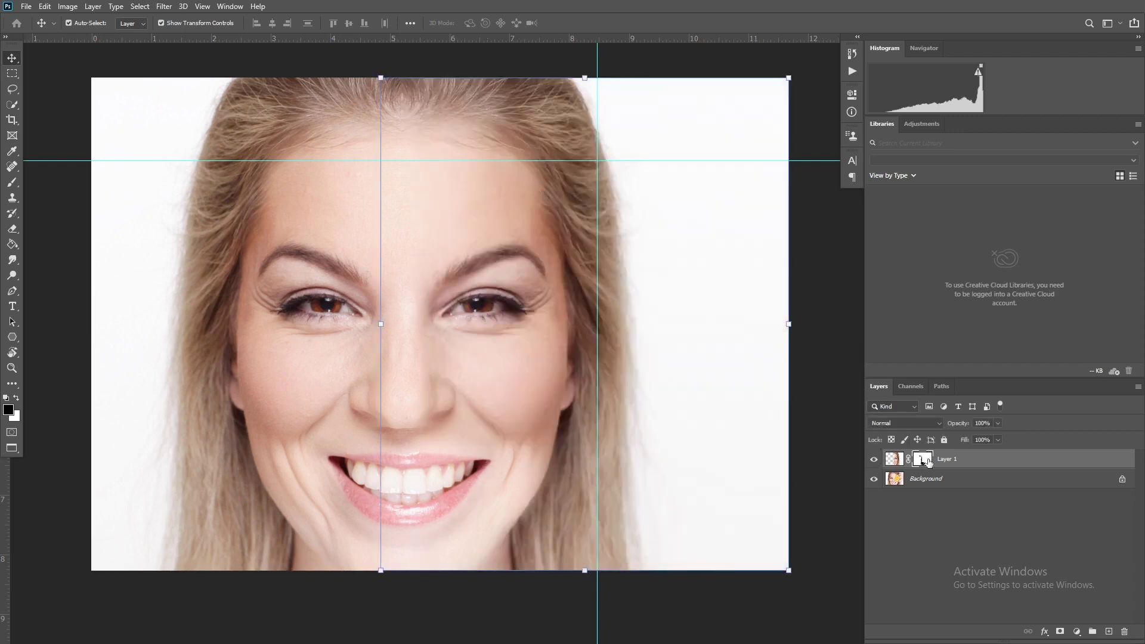
pyautogui.click(12, 182)
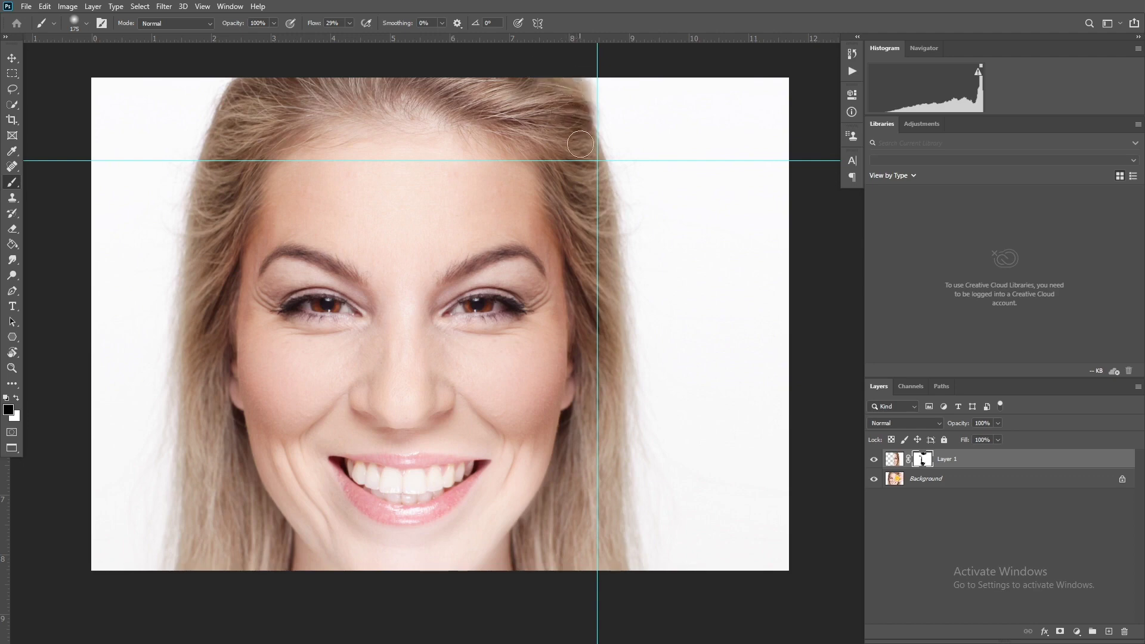
# - Paint black along the hair seam at the vertical guide, then white over the pinkish patch
pyautogui.moveTo(581, 152)
pyautogui.mouseDown()
pyautogui.moveTo(584, 96)
pyautogui.moveTo(581, 153)
pyautogui.mouseUp()
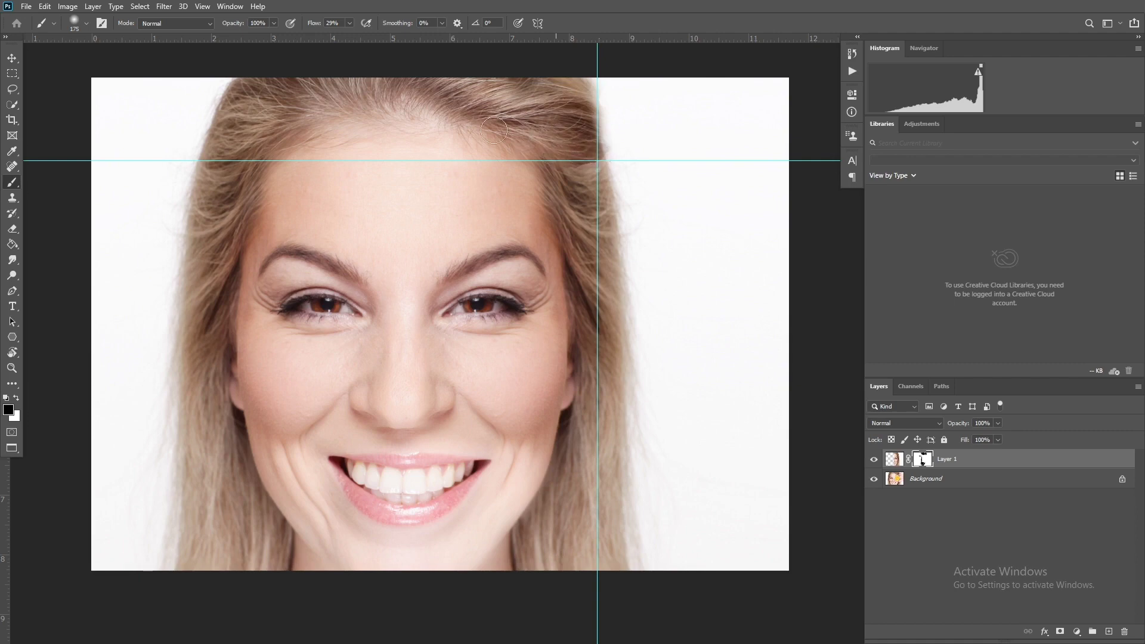
pyautogui.moveTo(548, 161); pyautogui.dragTo(561, 173)
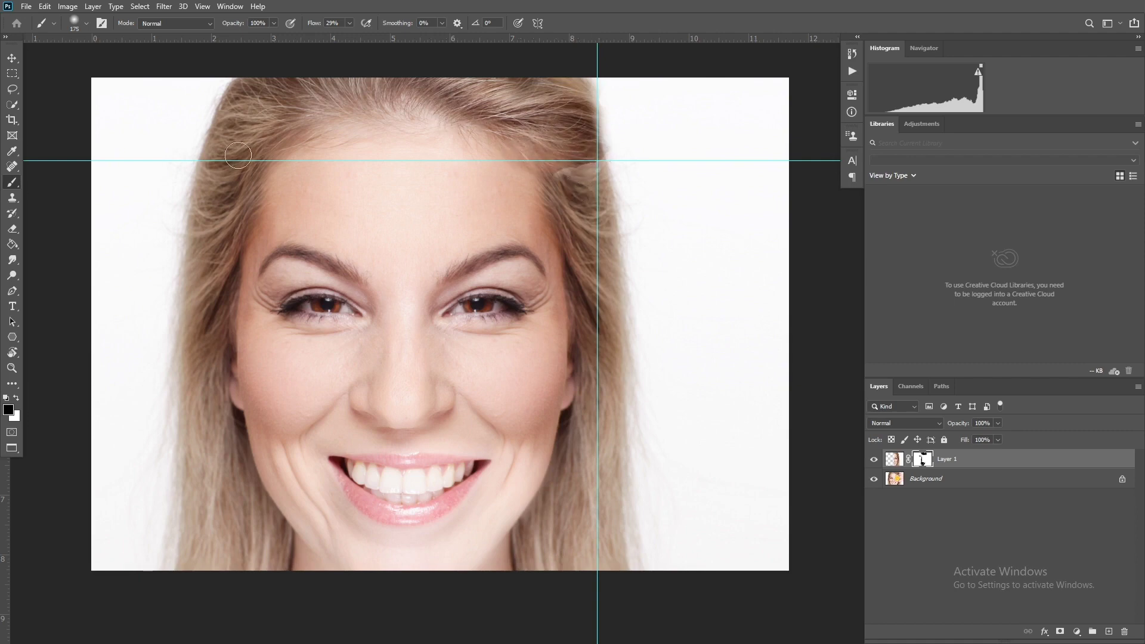
pyautogui.moveTo(614, 146); pyautogui.dragTo(563, 176)
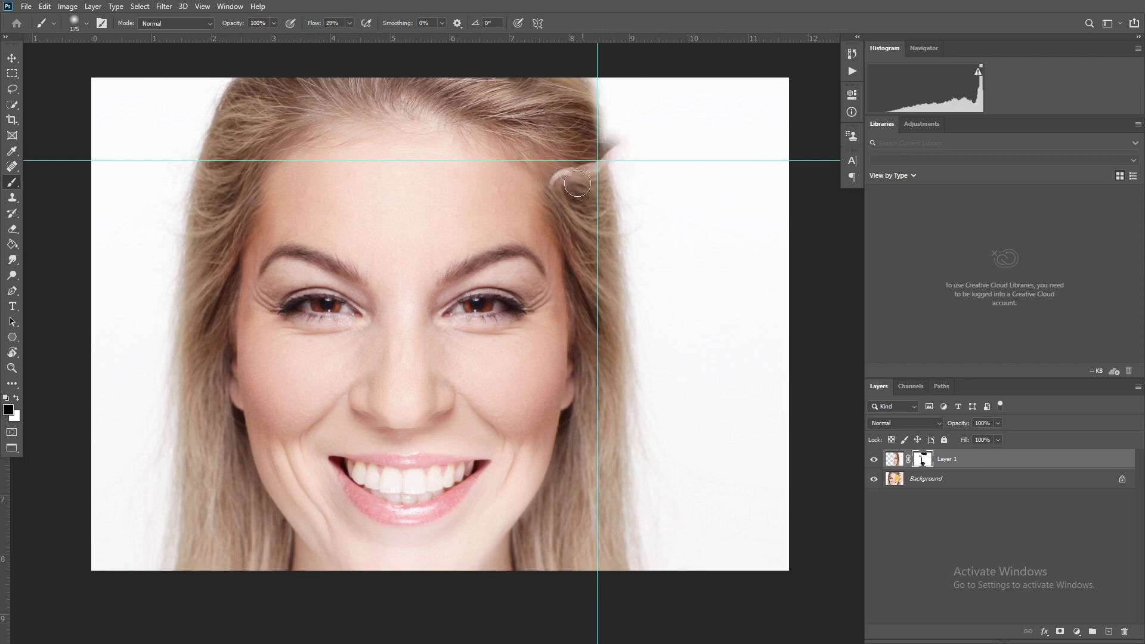
pyautogui.click(16, 399)
pyautogui.moveTo(549, 185)
pyautogui.mouseDown()
pyautogui.moveTo(608, 170)
pyautogui.moveTo(614, 94)
pyautogui.mouseUp()
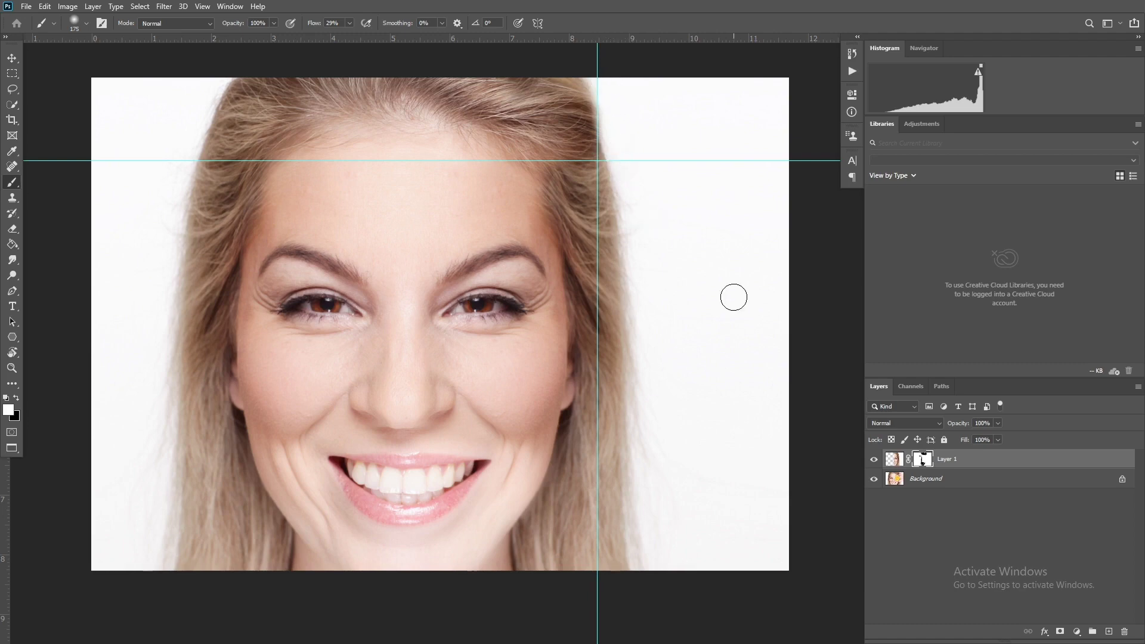
pyautogui.hotkey('ctrl', '-')
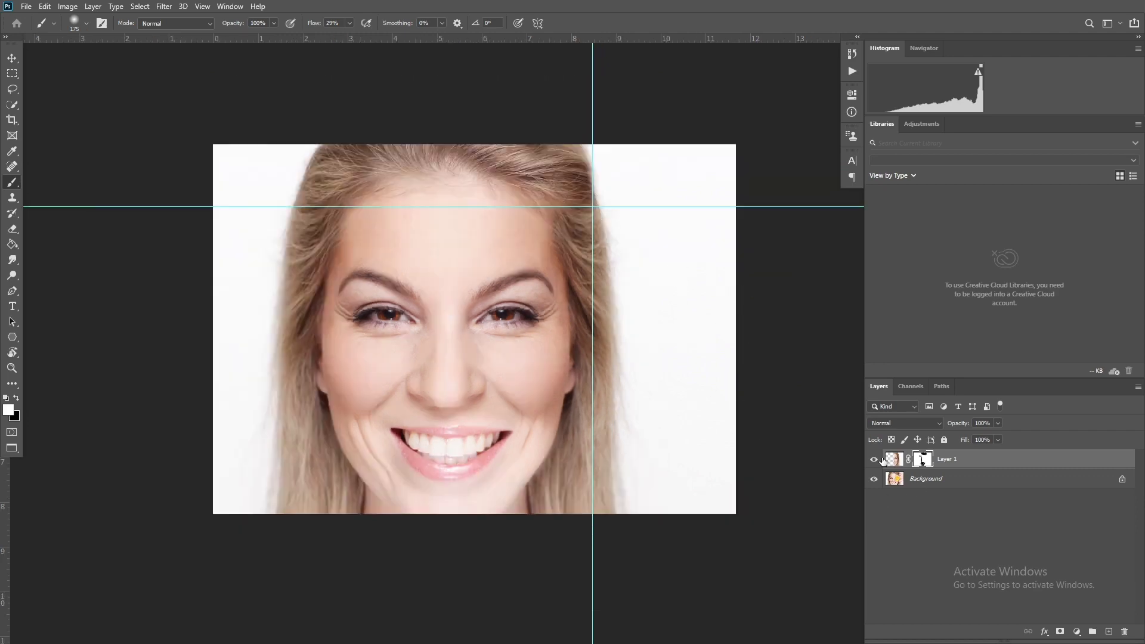
pyautogui.click(874, 460)
pyautogui.click(875, 460)
pyautogui.click(874, 459)
pyautogui.click(875, 459)
pyautogui.click(874, 460)
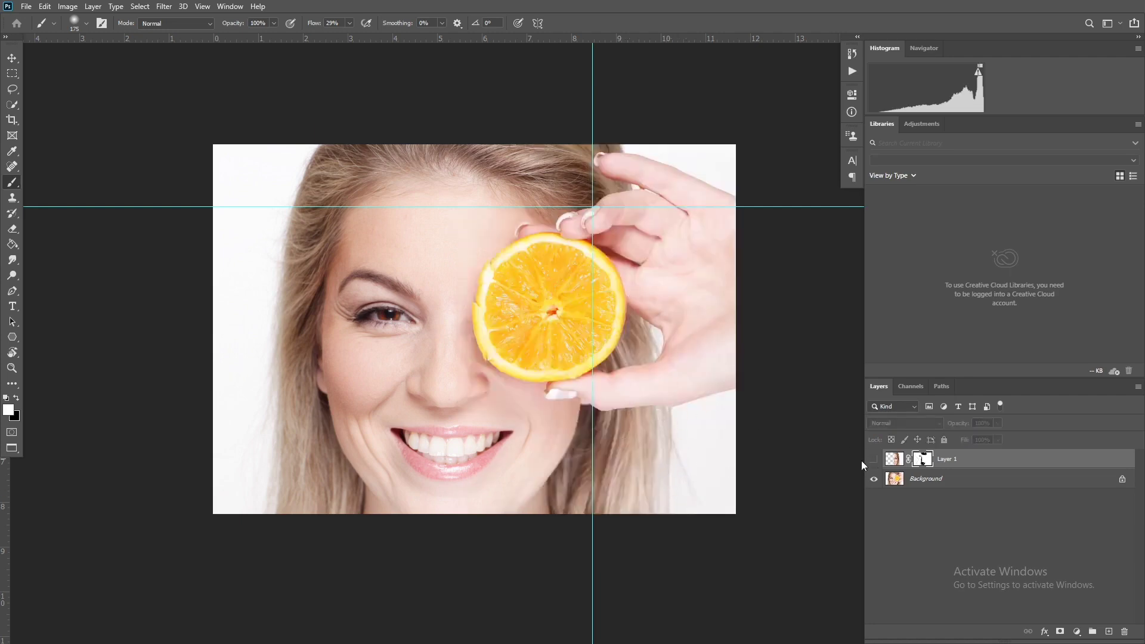
pyautogui.click(874, 459)
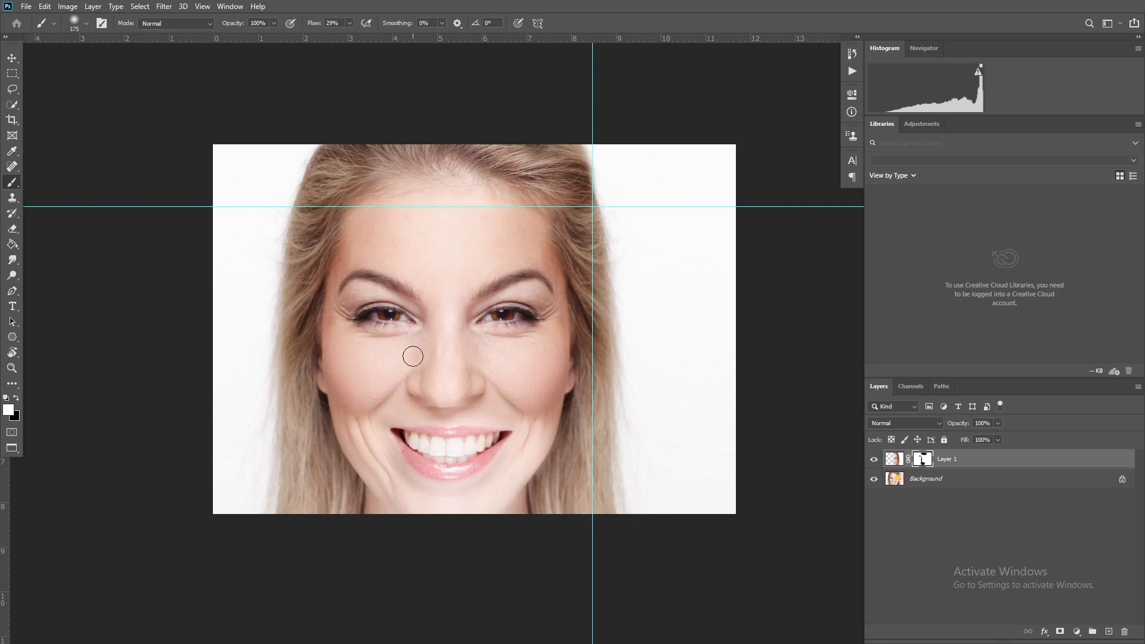
pyautogui.press('v')
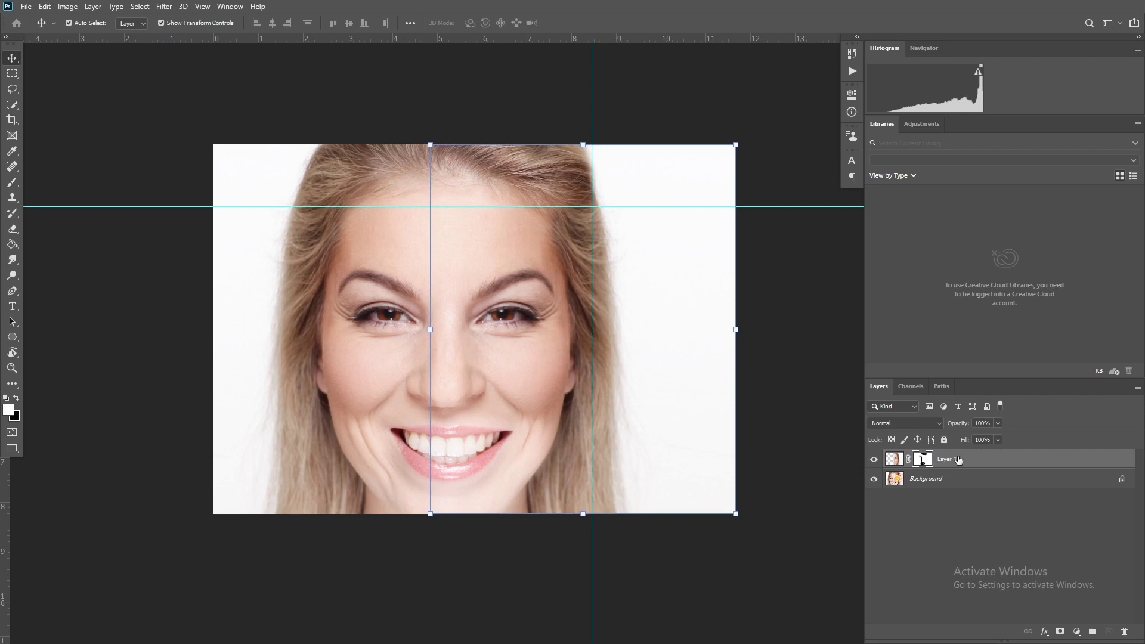
# - Nudge Layer 1's pixels slightly right, then merge it into the Background layer
pyautogui.hotkey('ctrl', '2')
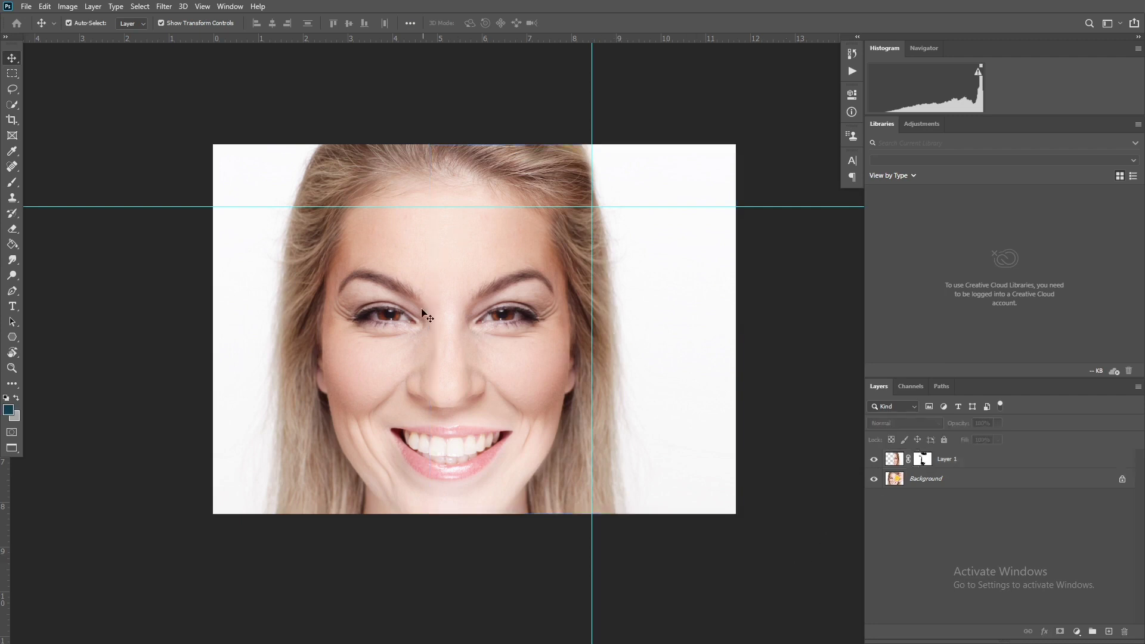
pyautogui.press('Left')
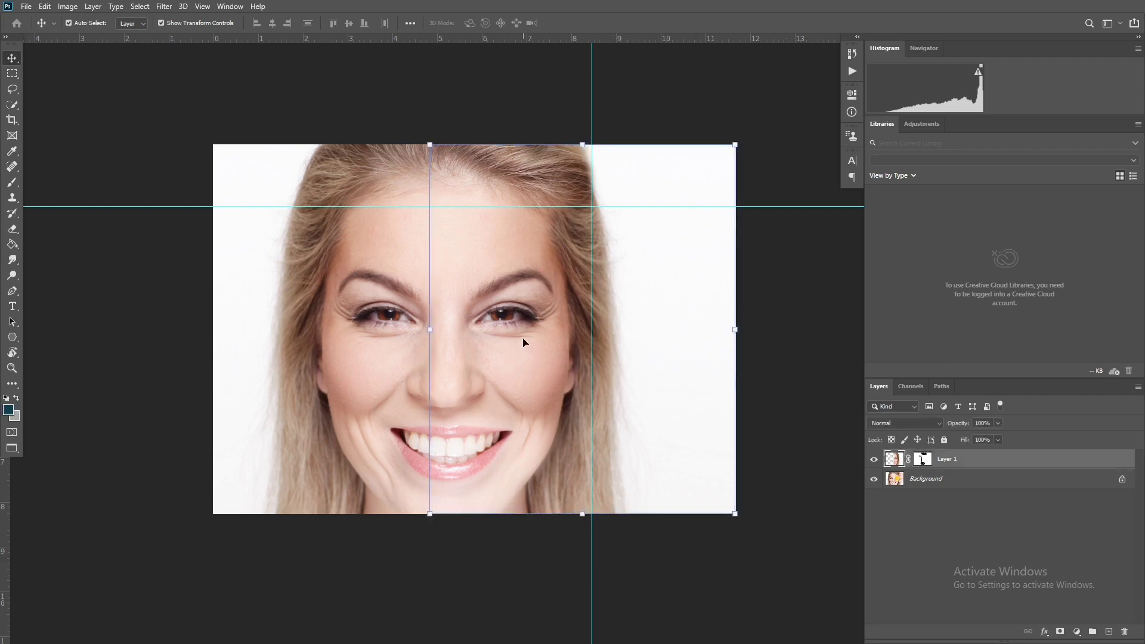
pyautogui.press('Left')
pyautogui.press('Left')
pyautogui.press('Left')
pyautogui.press('Left')
pyautogui.press('Left')
pyautogui.press('Left')
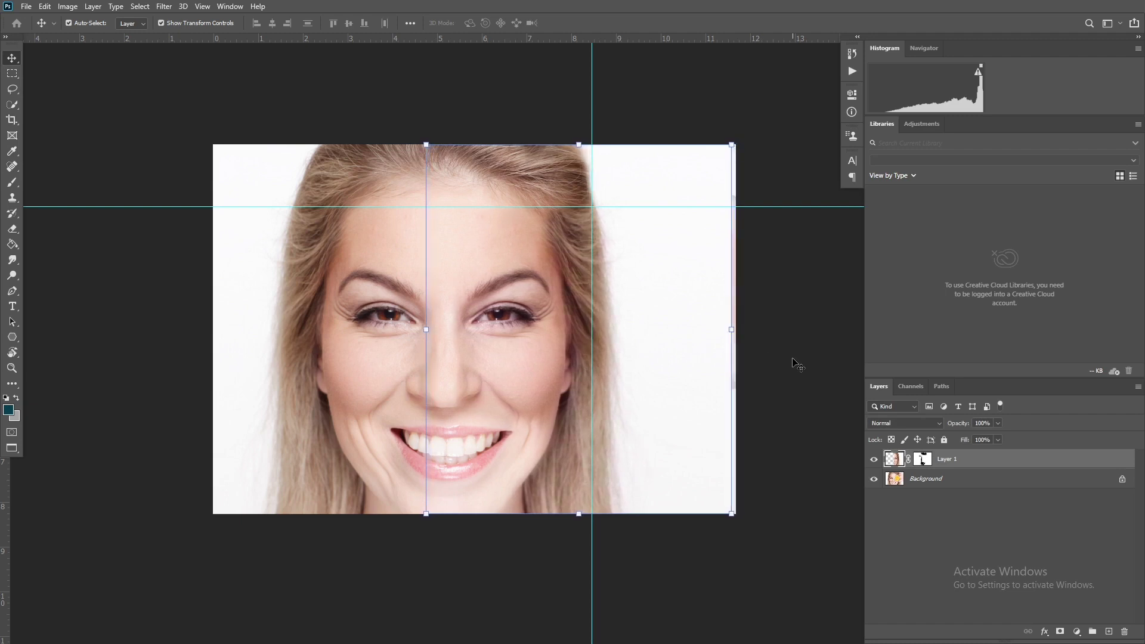
pyautogui.press('Right')
pyautogui.press('Right')
pyautogui.press('Right')
pyautogui.press('Right')
pyautogui.press('Right')
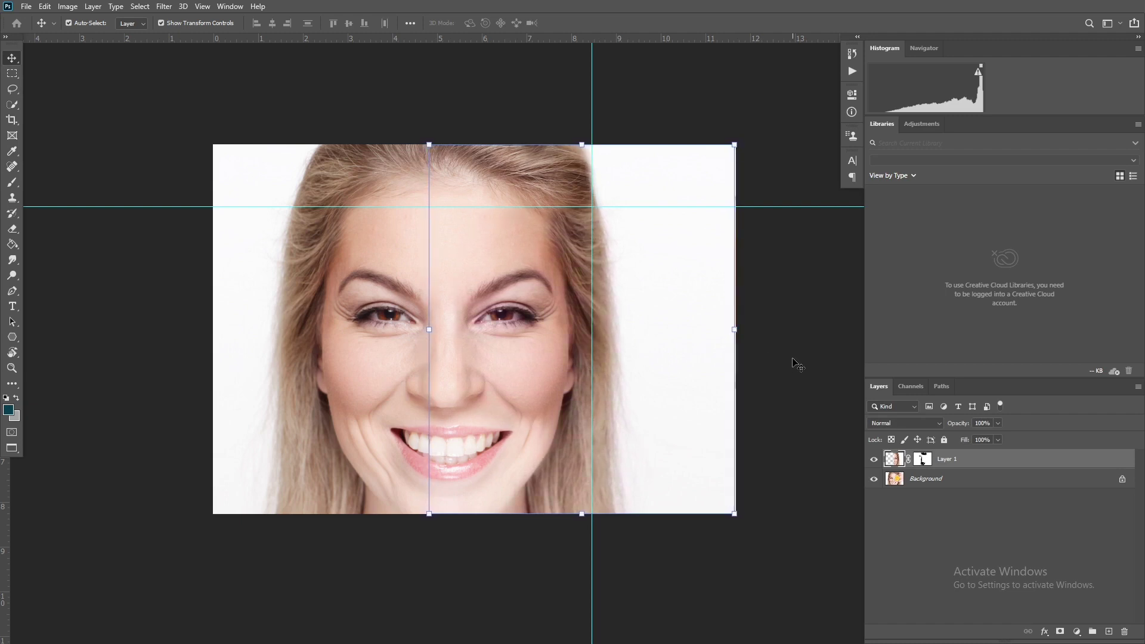
pyautogui.press('Right')
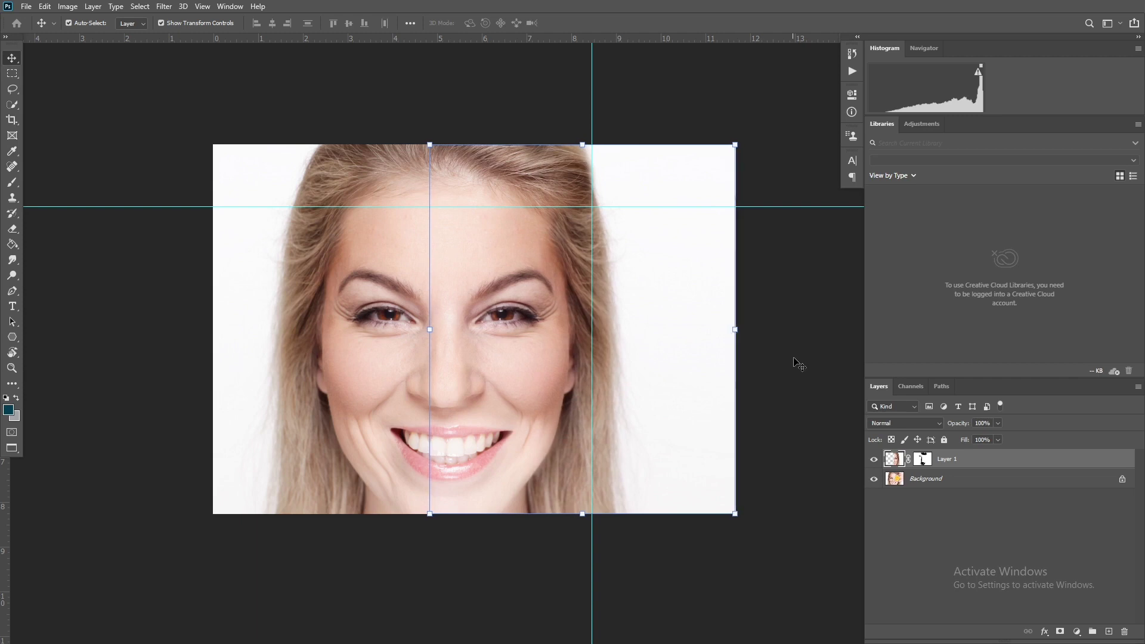
pyautogui.click(809, 363)
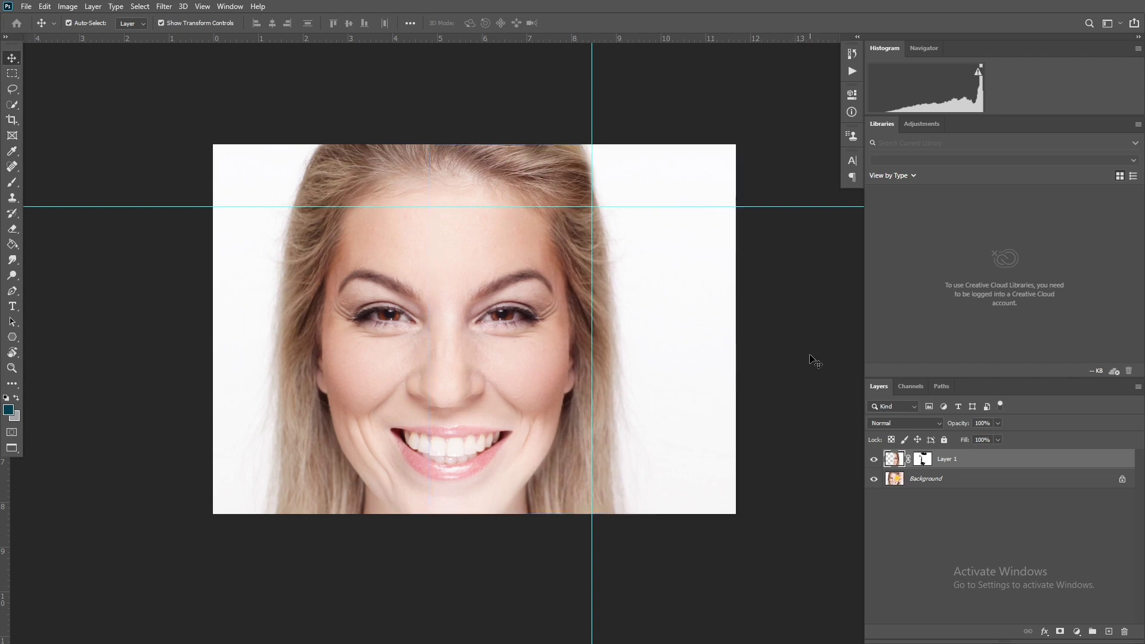
pyautogui.click(533, 366)
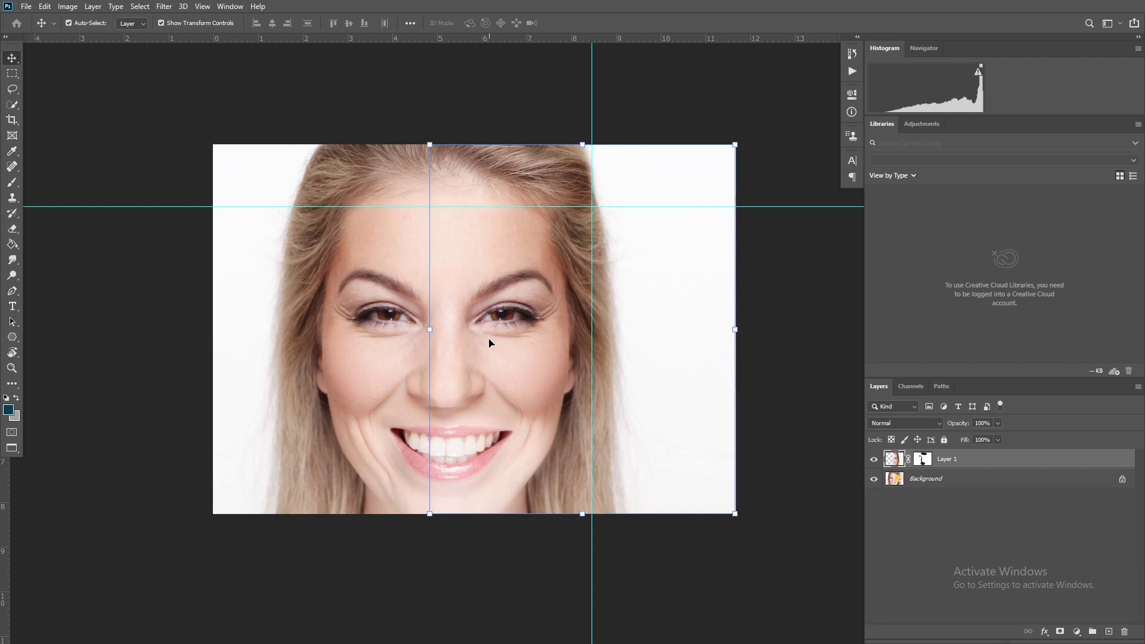
pyautogui.press('Delete')
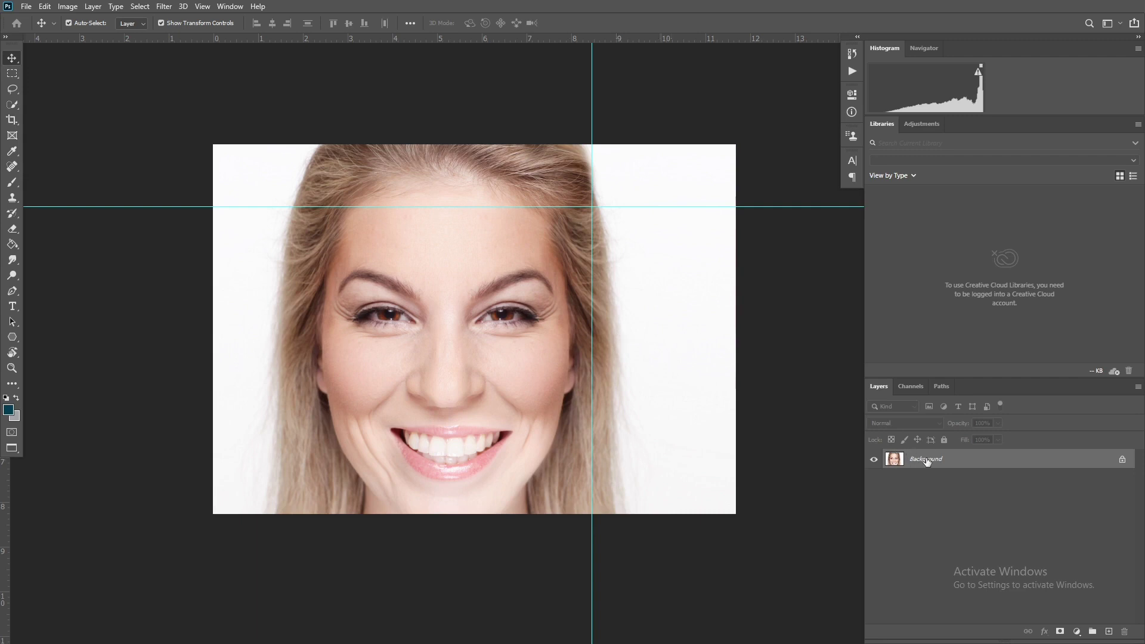
# - Duplicate the image, lasso the right-side hair, stretch it wider to the right, and inspect it
pyautogui.hotkey('ctrl', 'j')
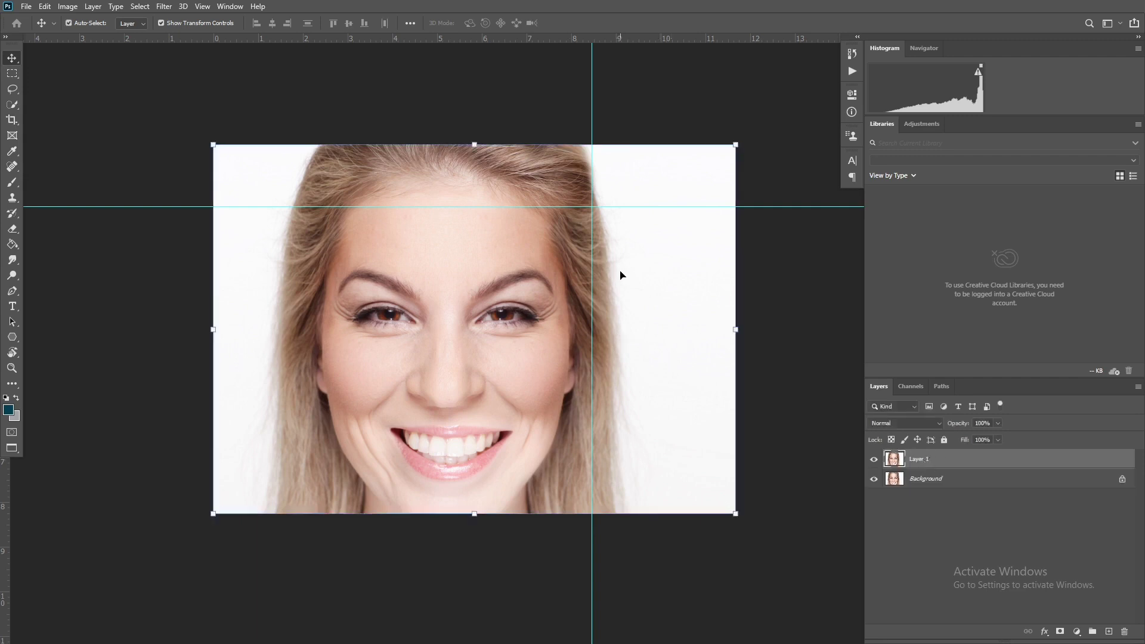
pyautogui.click(12, 89)
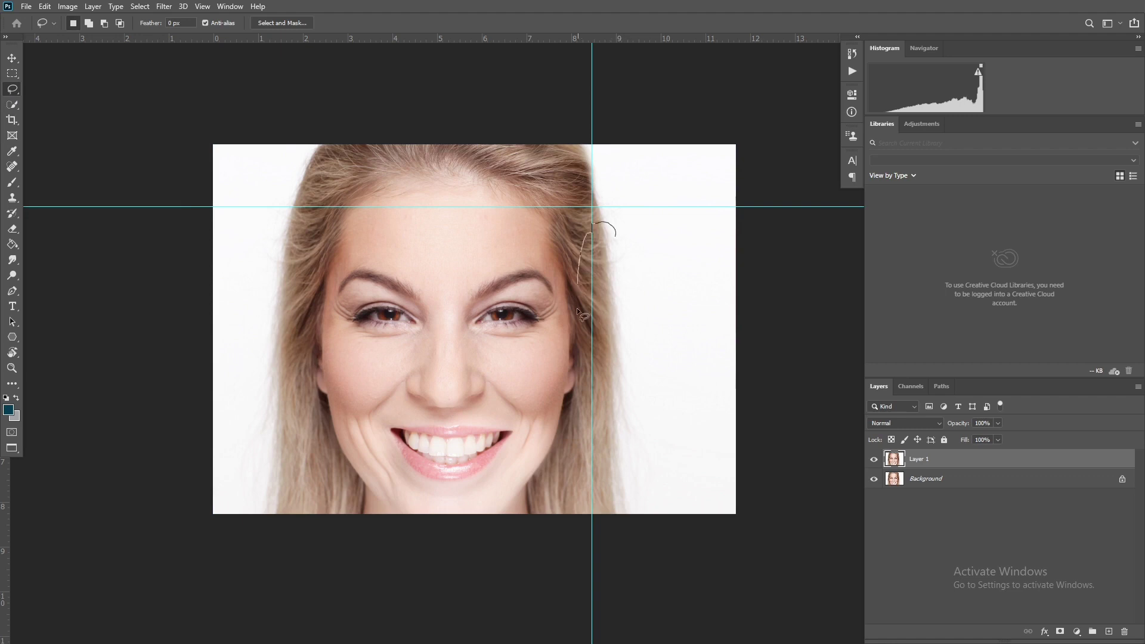
pyautogui.moveTo(581, 388); pyautogui.dragTo(645, 533)
pyautogui.moveTo(687, 448)
pyautogui.mouseDown()
pyautogui.moveTo(640, 221)
pyautogui.moveTo(592, 234)
pyautogui.mouseUp()
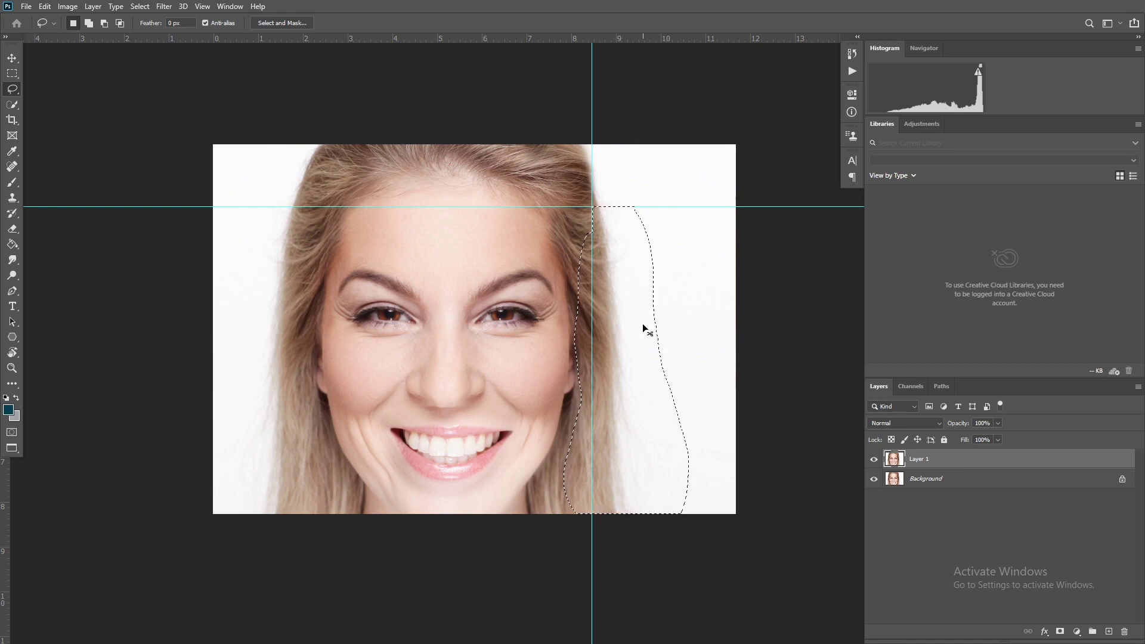
pyautogui.hotkey('ctrl', 't')
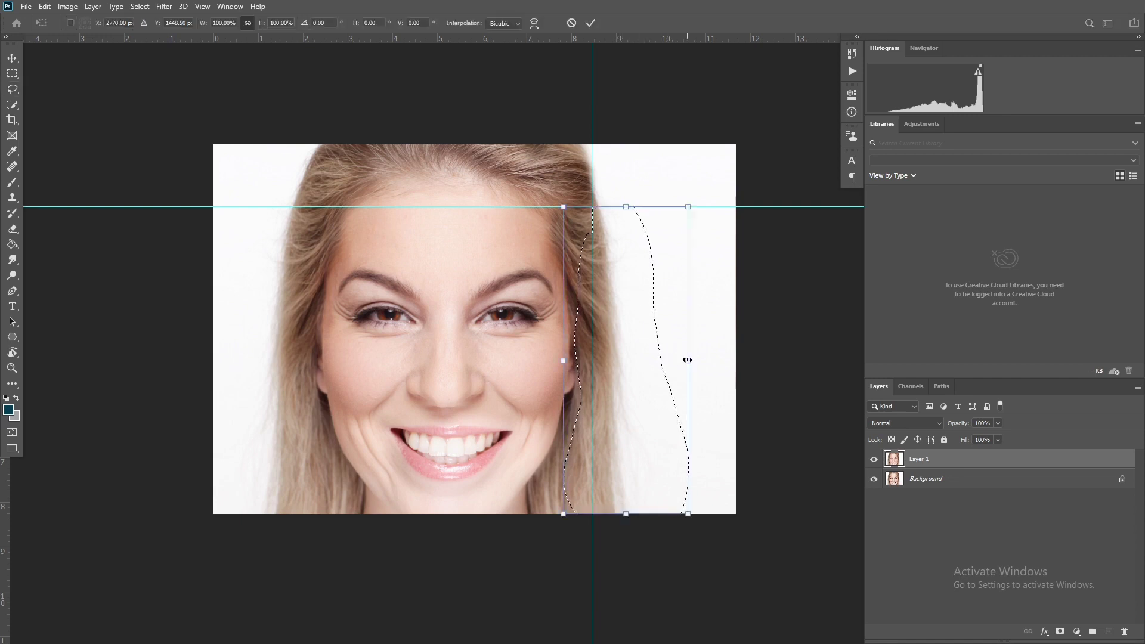
pyautogui.moveTo(688, 360); pyautogui.dragTo(753, 360)
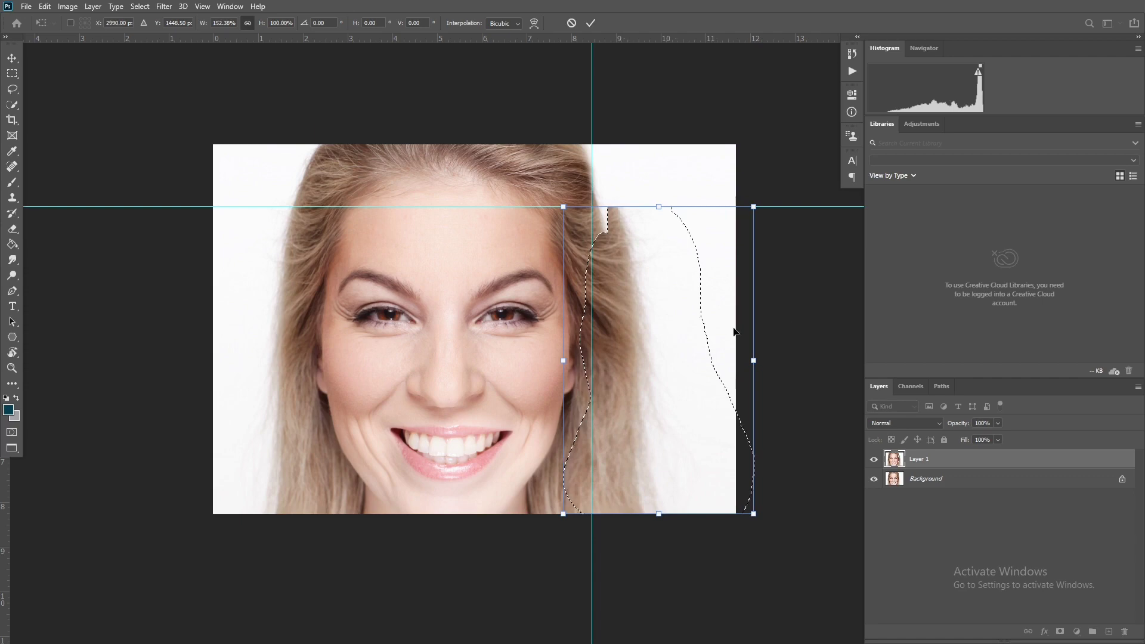
pyautogui.press('Return')
pyautogui.hotkey('ctrl', 'd')
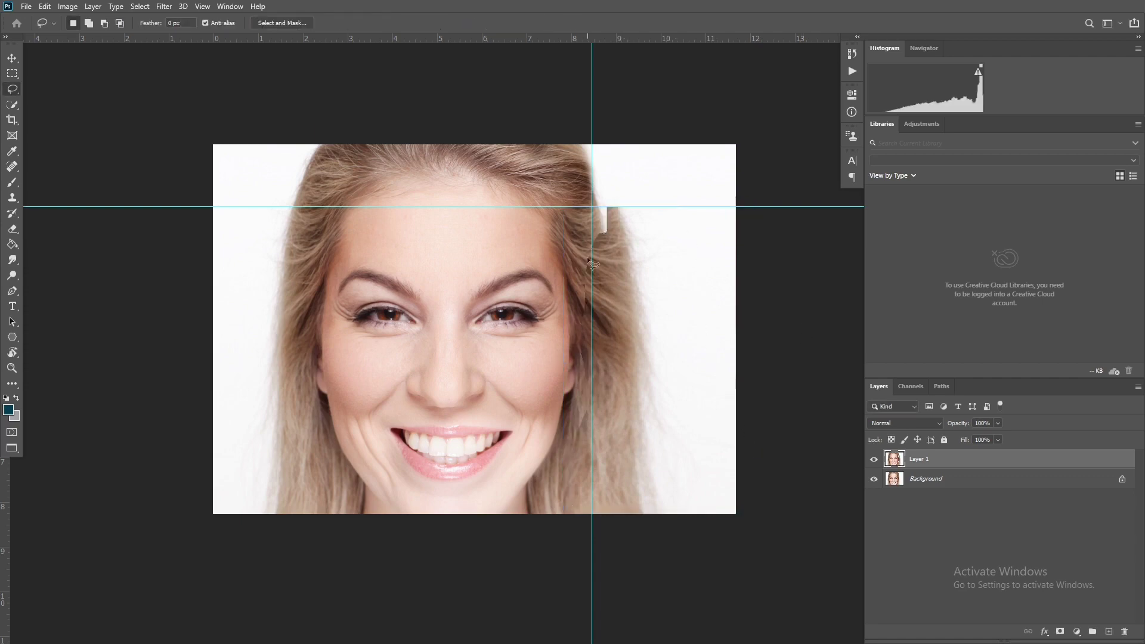
pyautogui.keyDown('ctrl'); pyautogui.click(580, 344); pyautogui.keyUp('ctrl')
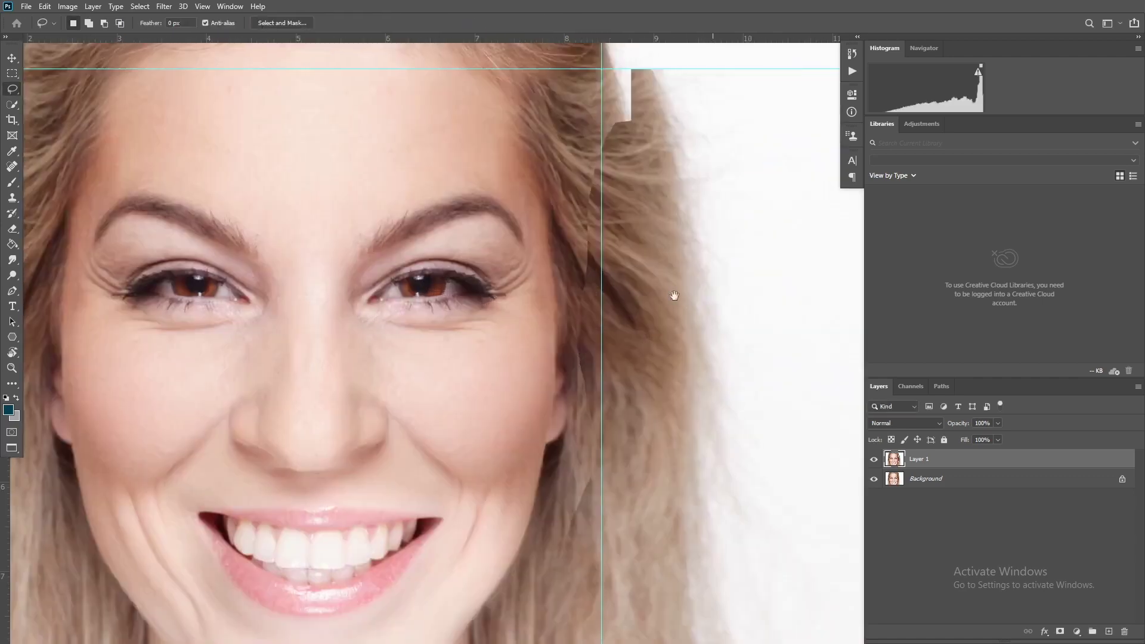
pyautogui.moveTo(674, 295); pyautogui.dragTo(545, 184)
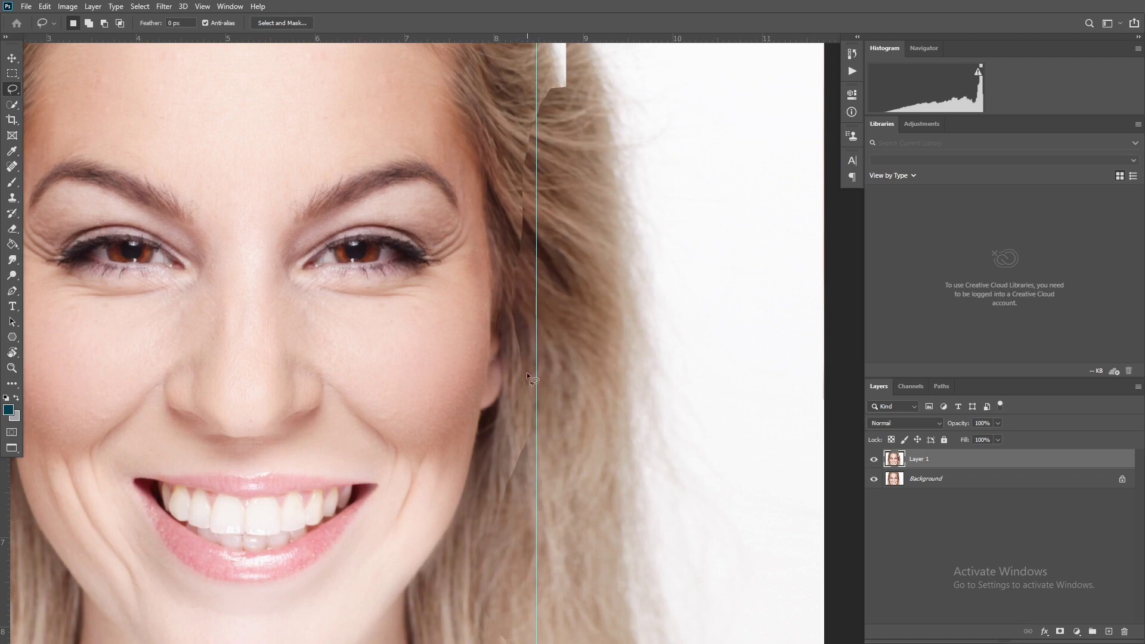
pyautogui.hotkey('ctrl', '-')
pyautogui.hotkey('ctrl', '-')
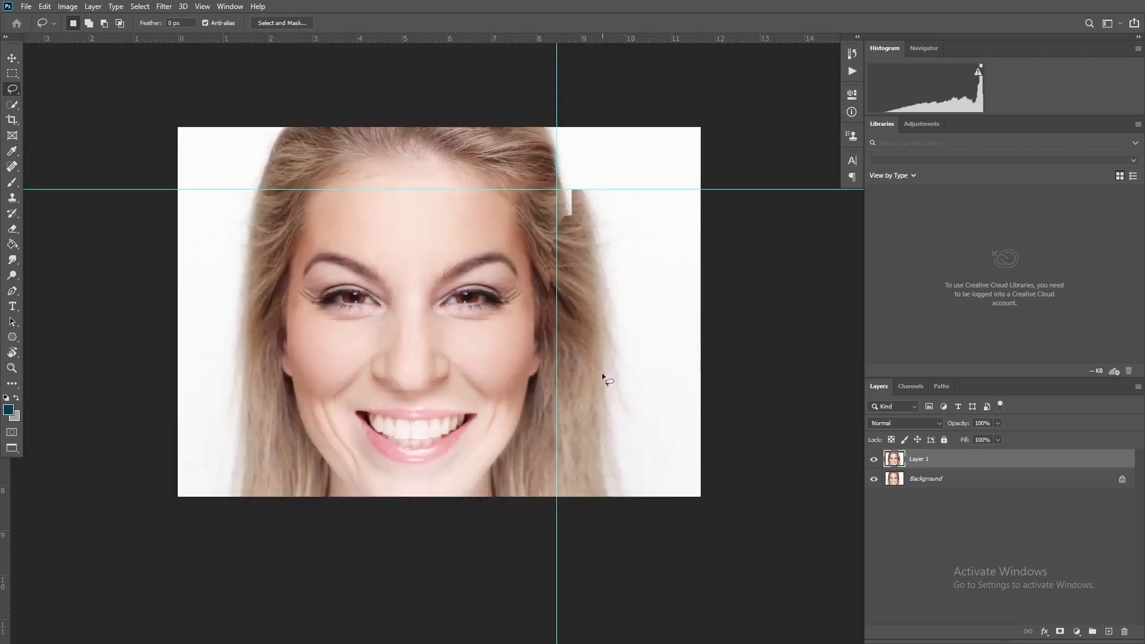
# - Lasso the right-side hair, feather it 40 px, and stretch it to about 130% width
pyautogui.moveTo(557, 191); pyautogui.dragTo(556, 215)
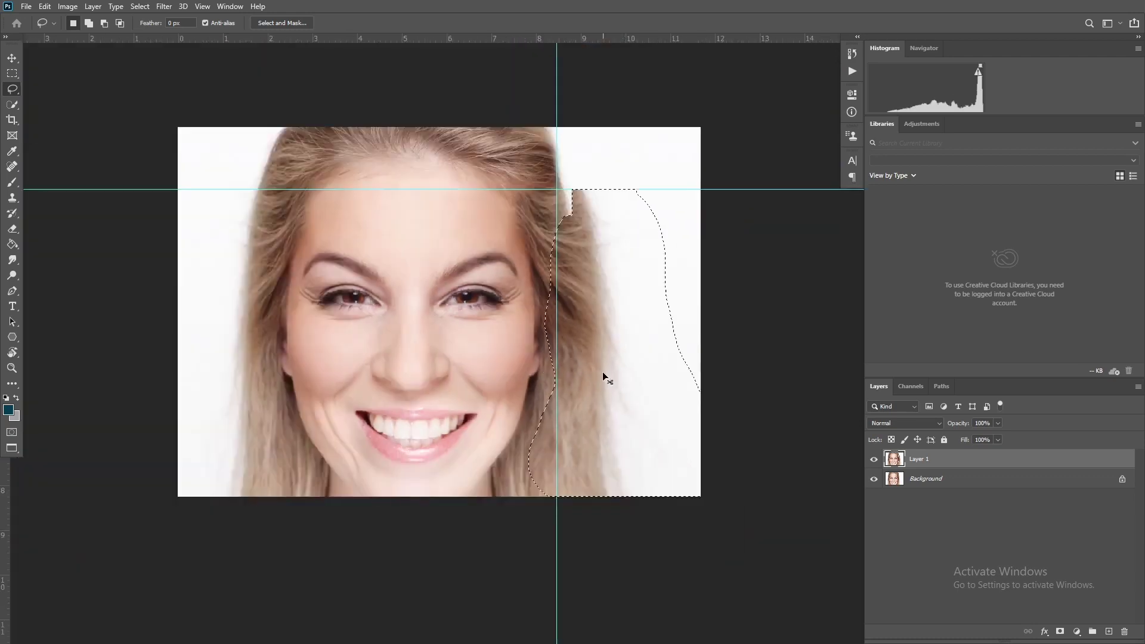
pyautogui.rightClick(590, 316)
pyautogui.click(620, 341)
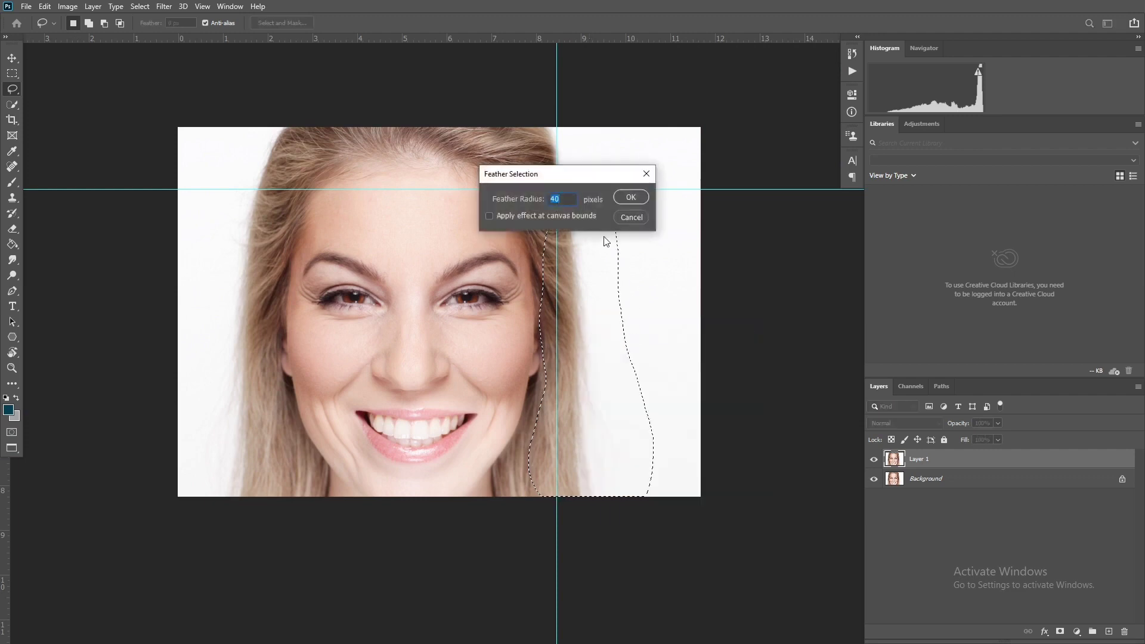
pyautogui.click(628, 200)
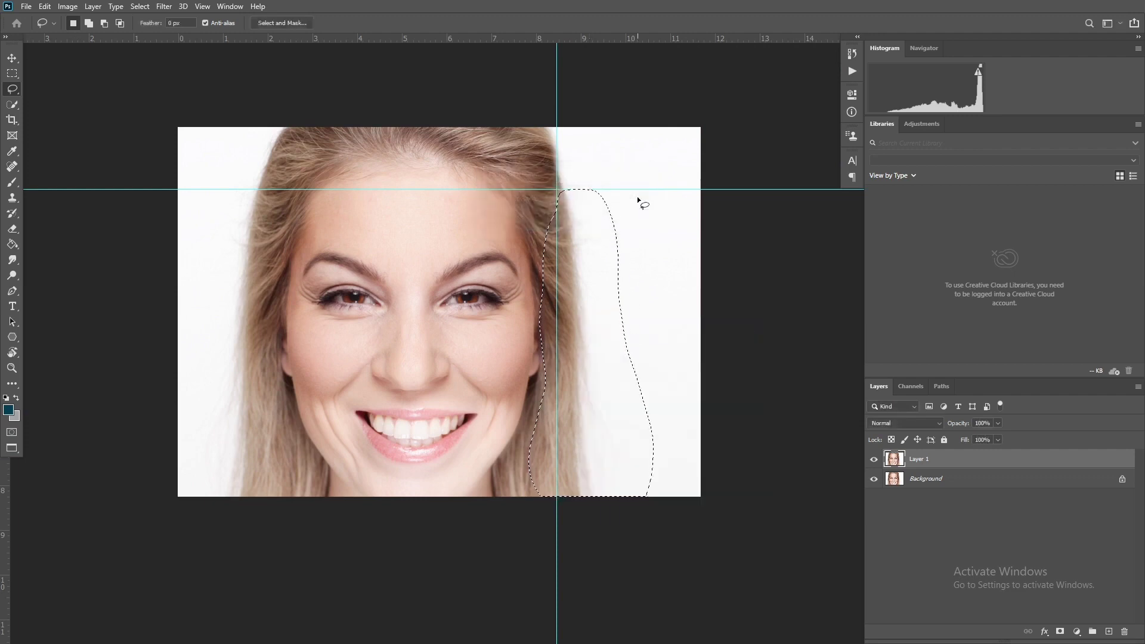
pyautogui.press('ctrl')
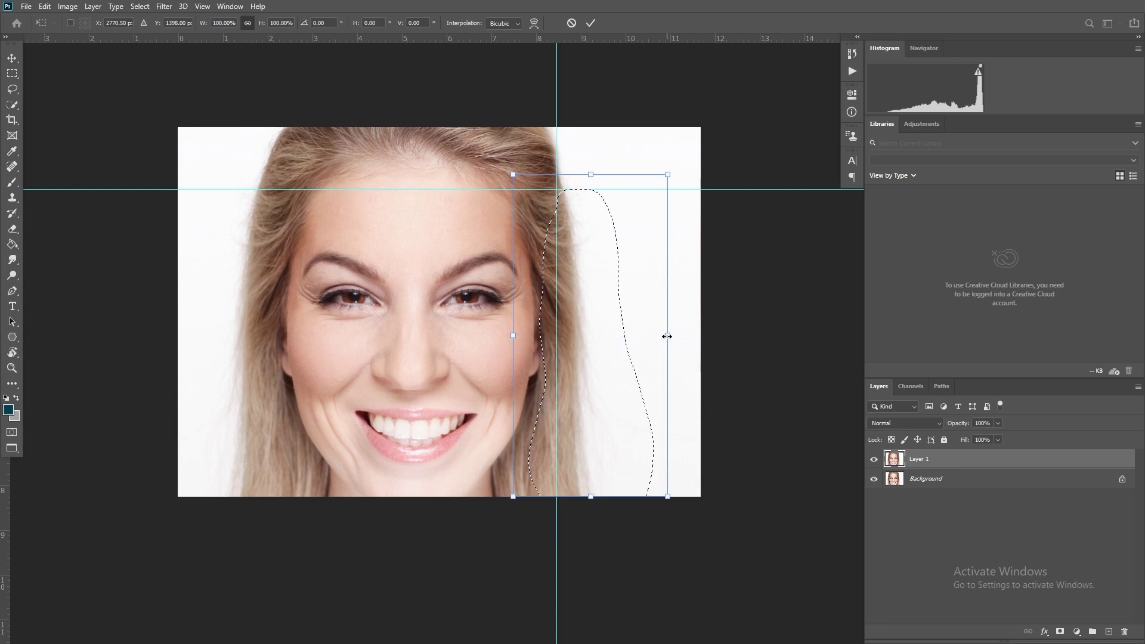
pyautogui.moveTo(668, 341); pyautogui.dragTo(732, 336)
pyautogui.press('Return')
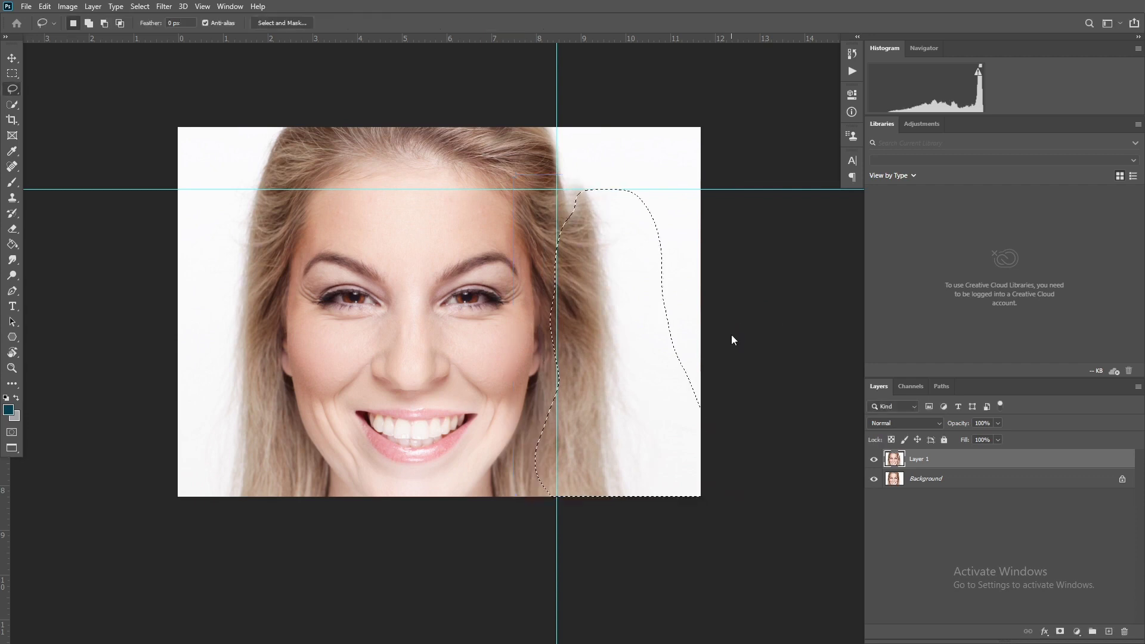
pyautogui.hotkey('ctrl', 'd')
# - Drag the vertical centre guide off the image and pan to show the top of the hair
pyautogui.scroll(1, 551, 309)
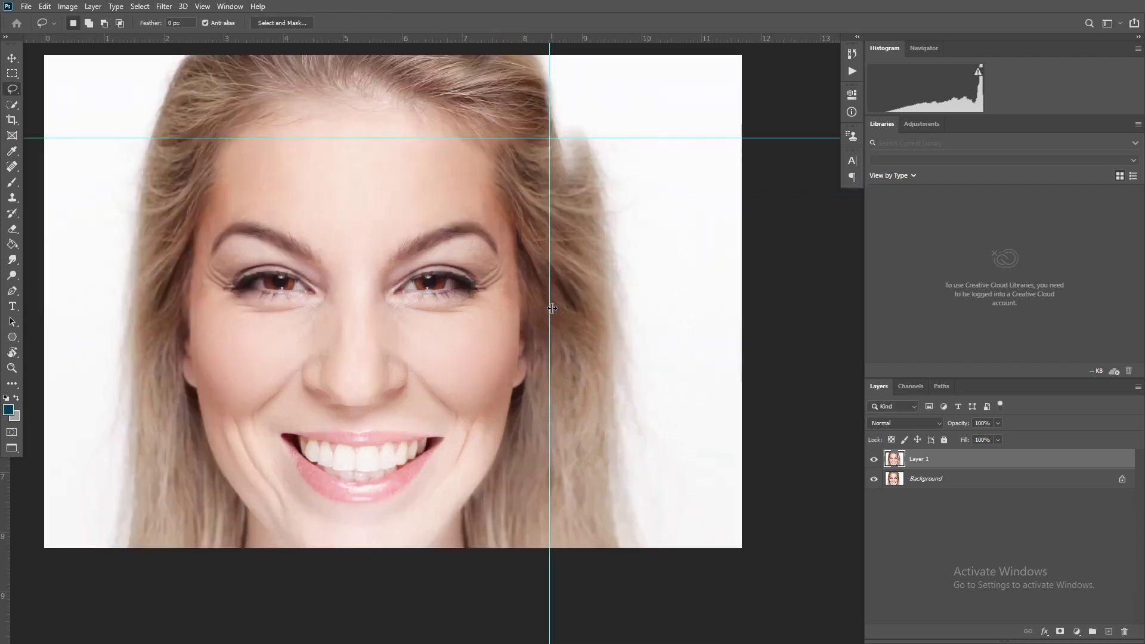
pyautogui.press('v')
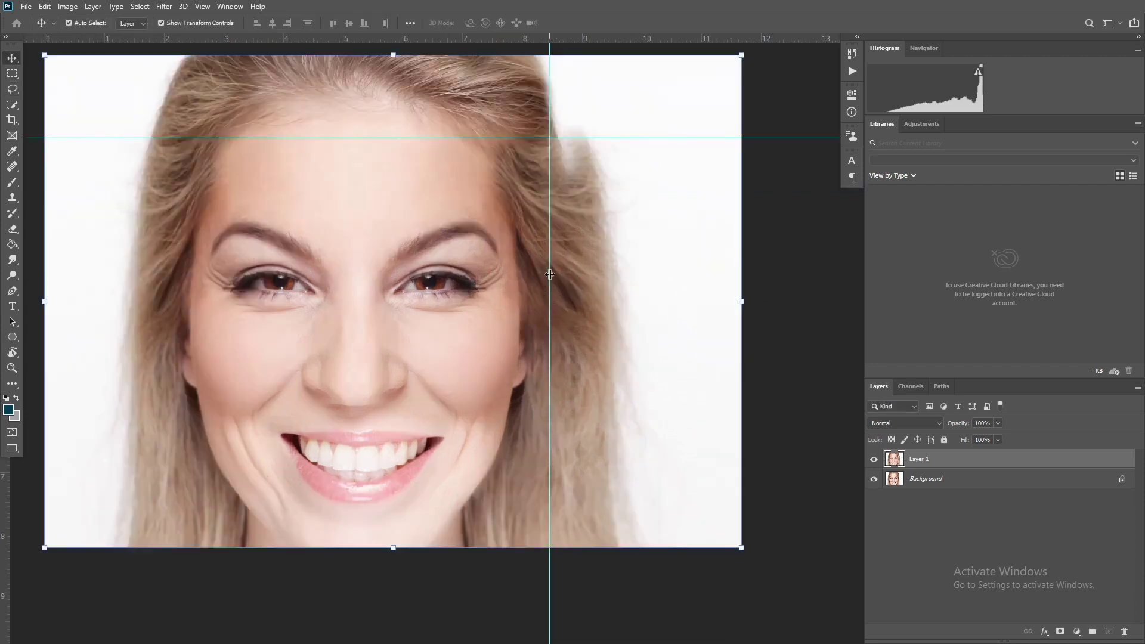
pyautogui.moveTo(549, 277); pyautogui.dragTo(3, 193)
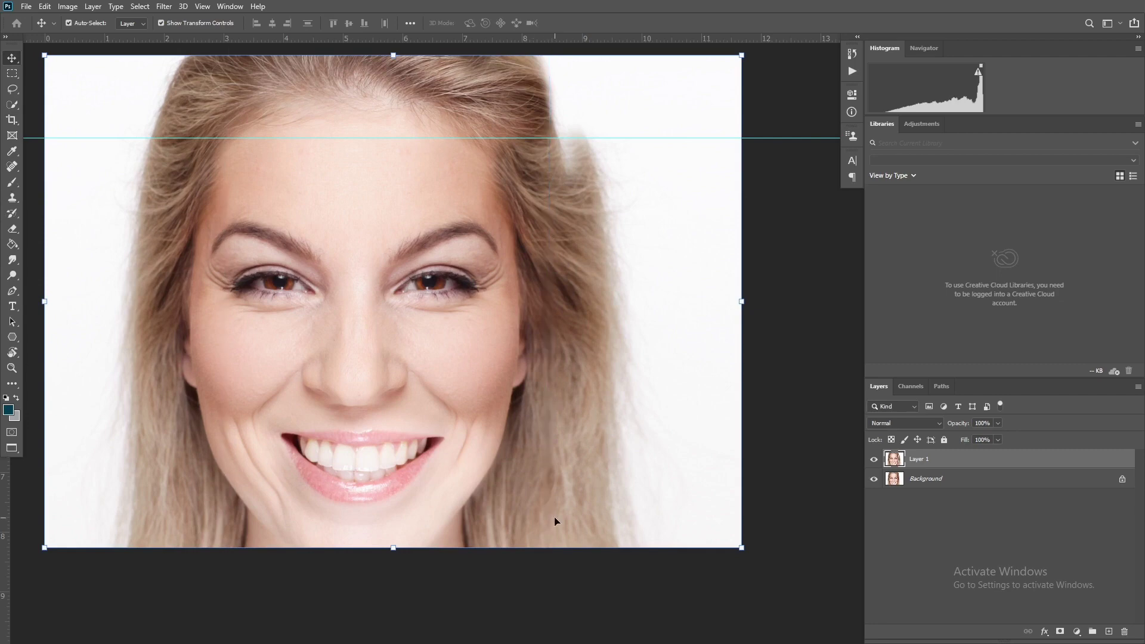
pyautogui.moveTo(620, 315); pyautogui.dragTo(581, 382)
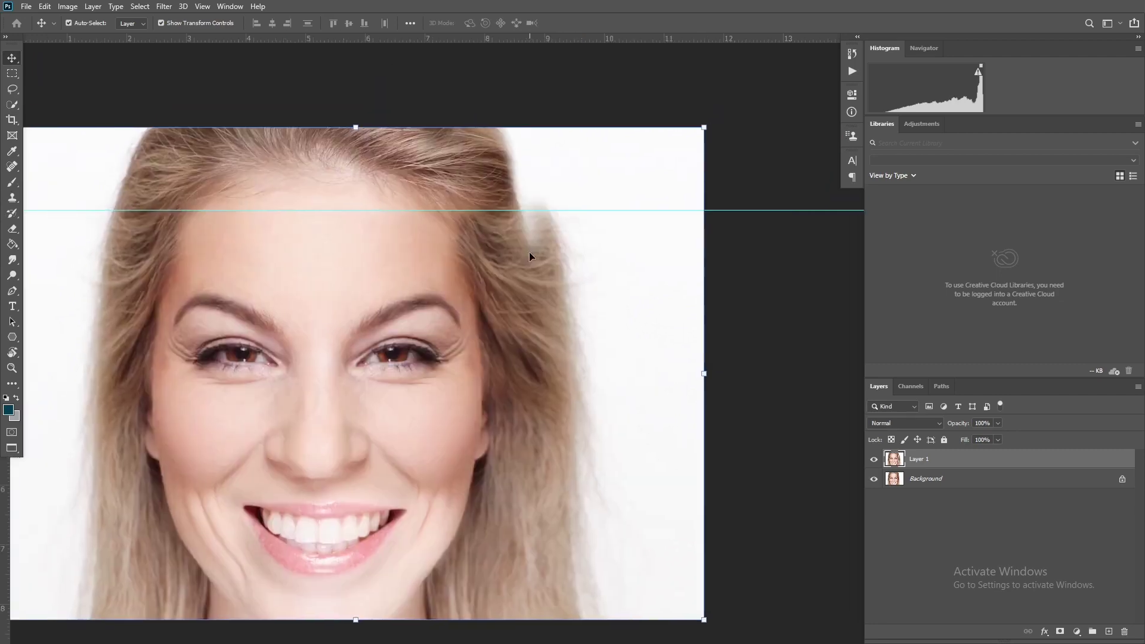
pyautogui.moveTo(566, 204); pyautogui.dragTo(548, 250)
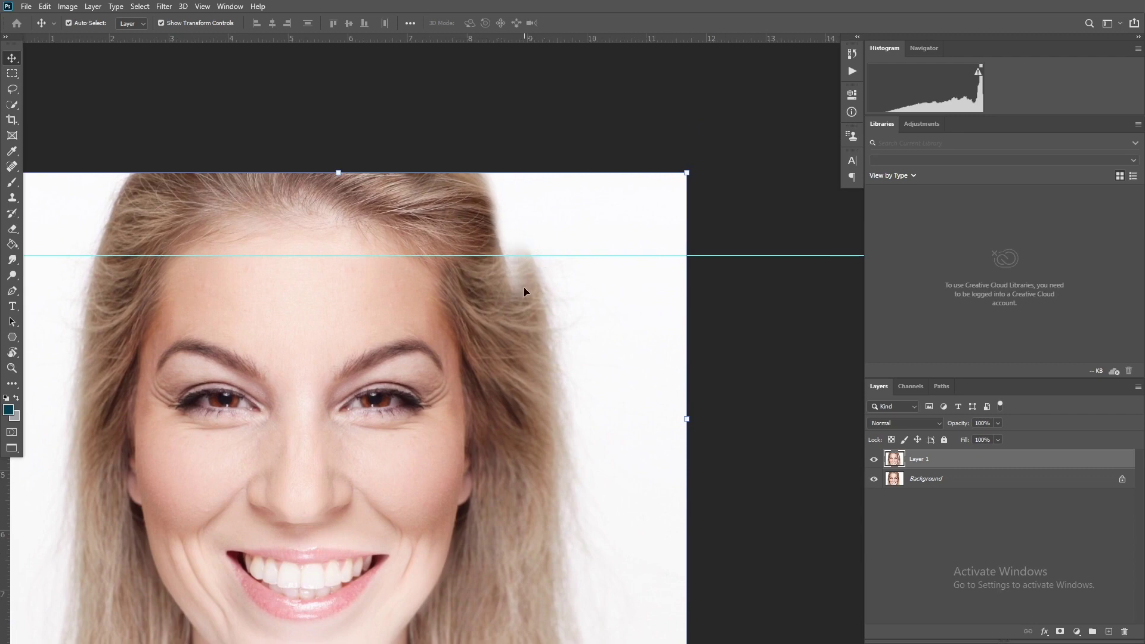
# - Lasso and feather the upper-right hair tuft, then stretch it about 133% wider
pyautogui.click(12, 89)
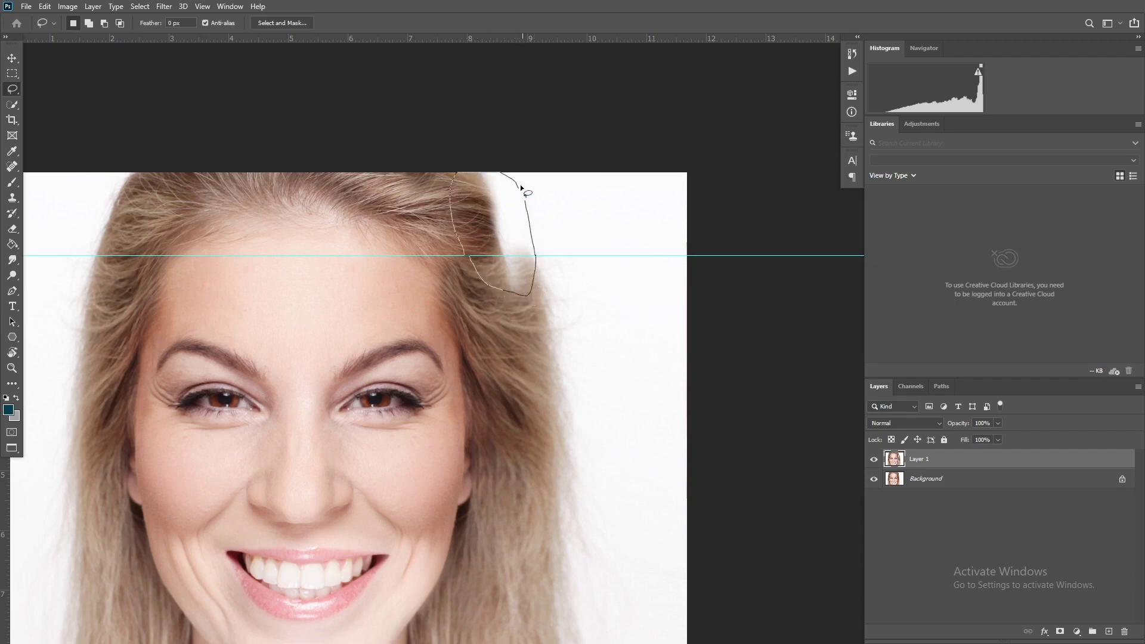
pyautogui.moveTo(521, 189); pyautogui.dragTo(505, 216)
pyautogui.rightClick(505, 215)
pyautogui.click(532, 243)
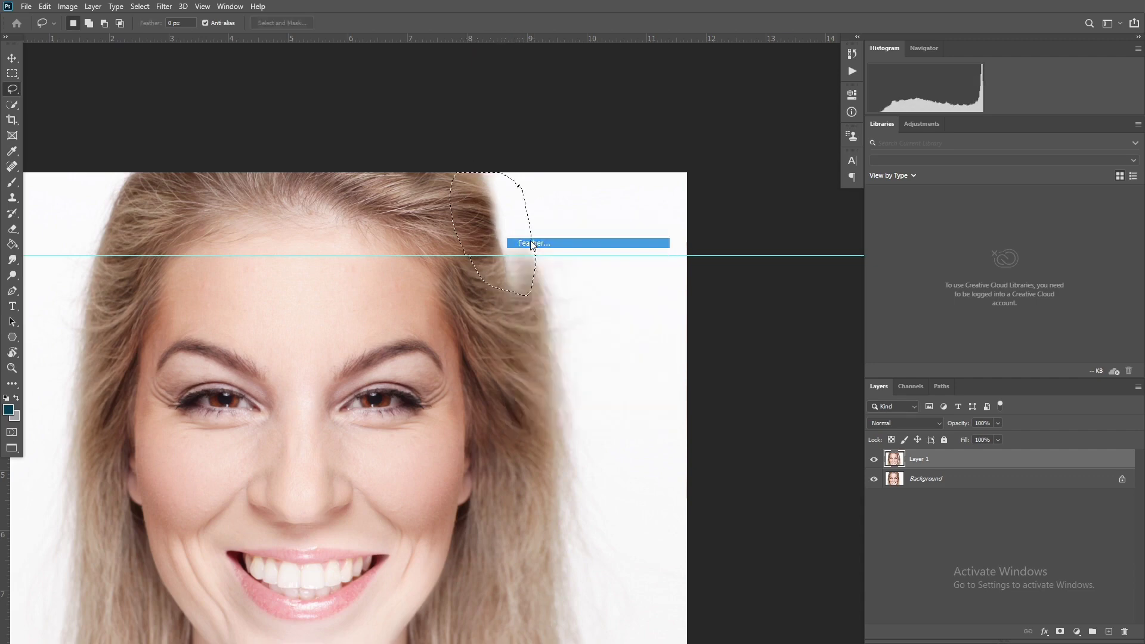
pyautogui.press('Return')
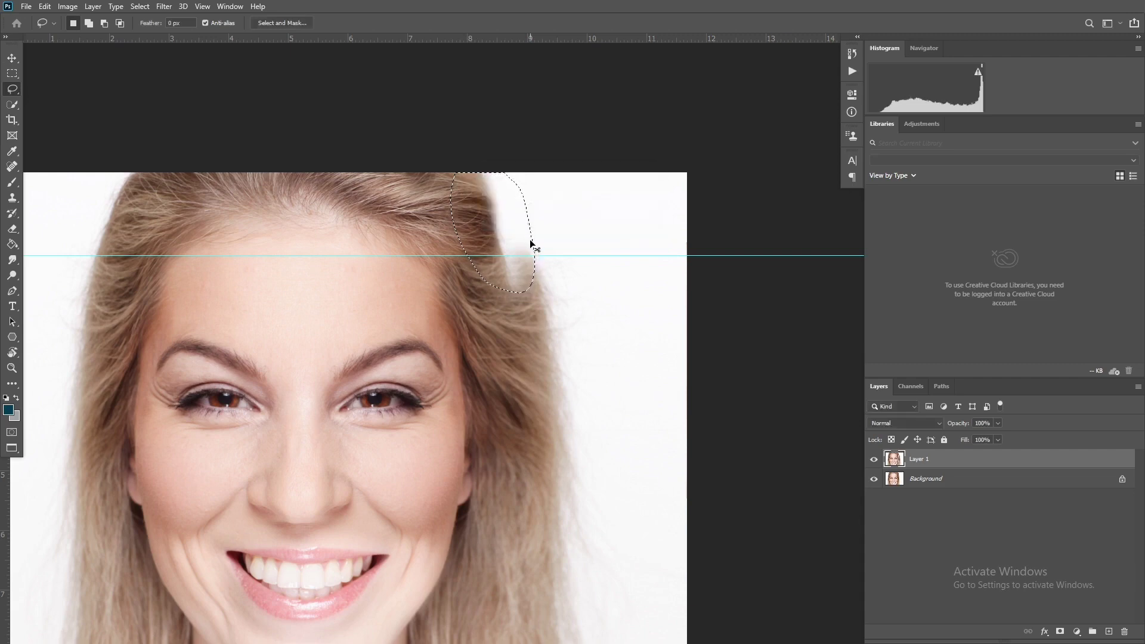
pyautogui.hotkey('ctrl', 't')
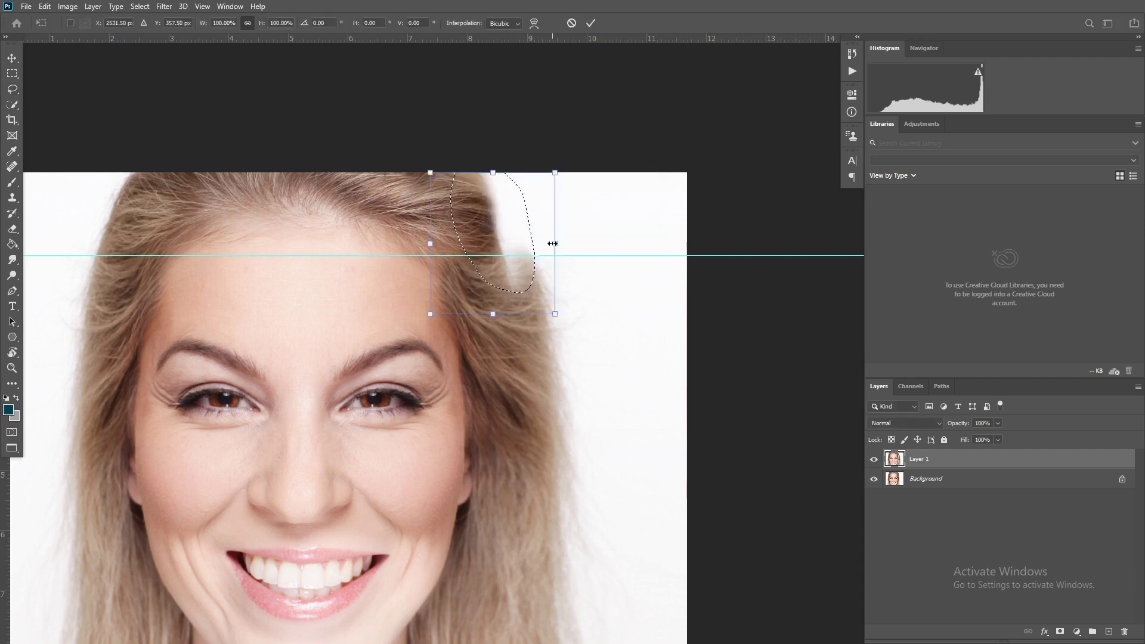
pyautogui.moveTo(552, 243); pyautogui.dragTo(599, 244)
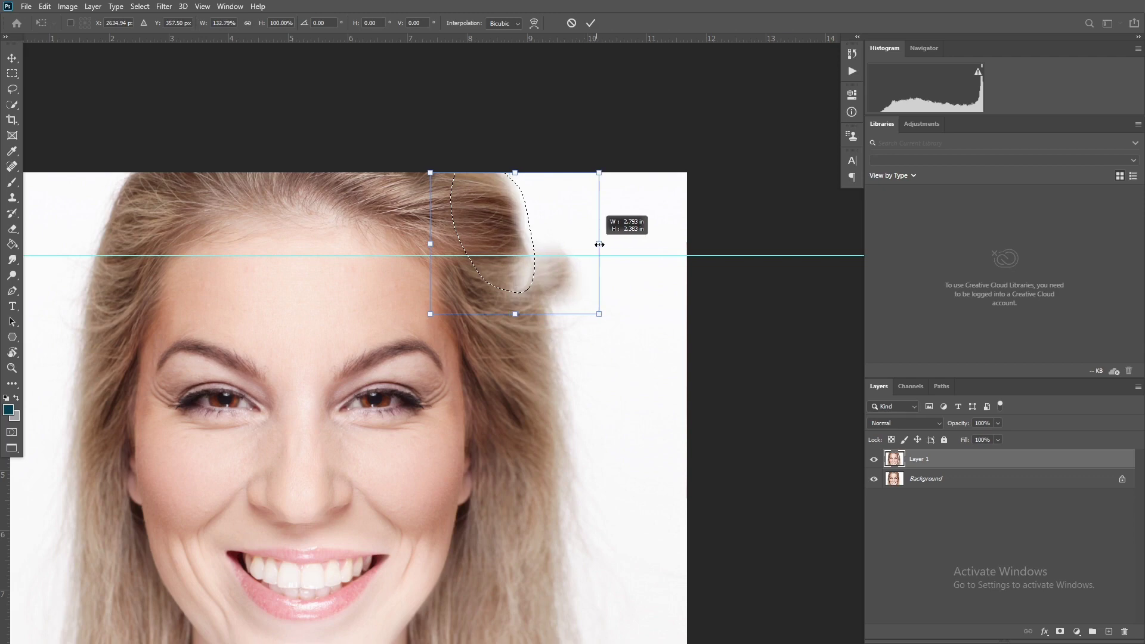
pyautogui.moveTo(599, 244); pyautogui.dragTo(599, 248)
pyautogui.press('Return')
pyautogui.hotkey('ctrl', 'd')
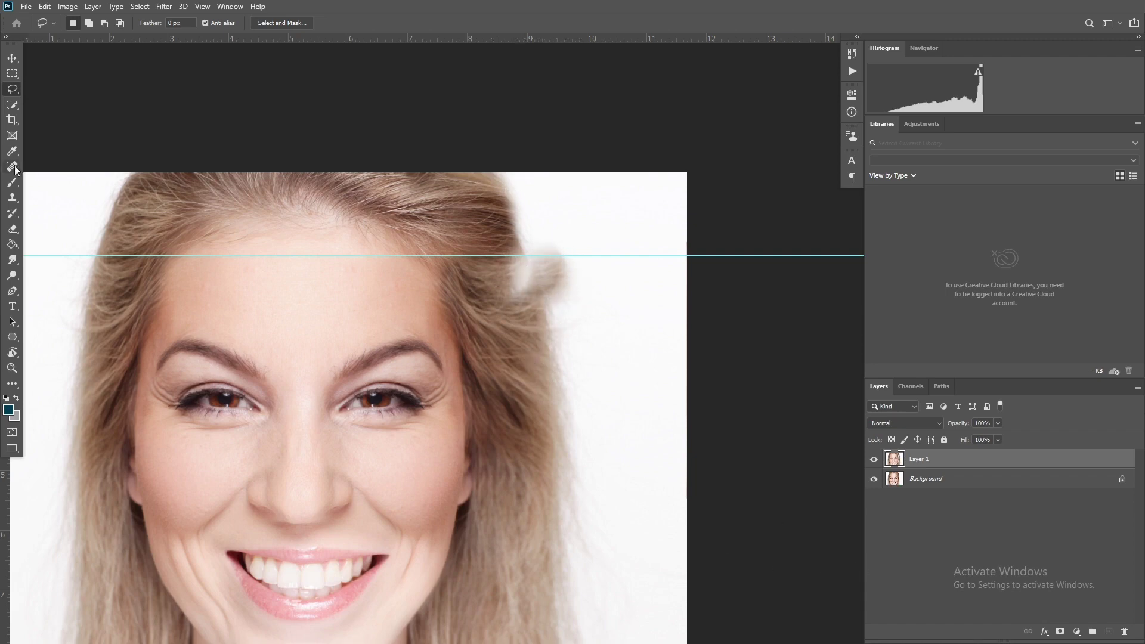
# - Erase the stray hair strands beside the right temple and the faint wisps along the hairline
pyautogui.press('e')
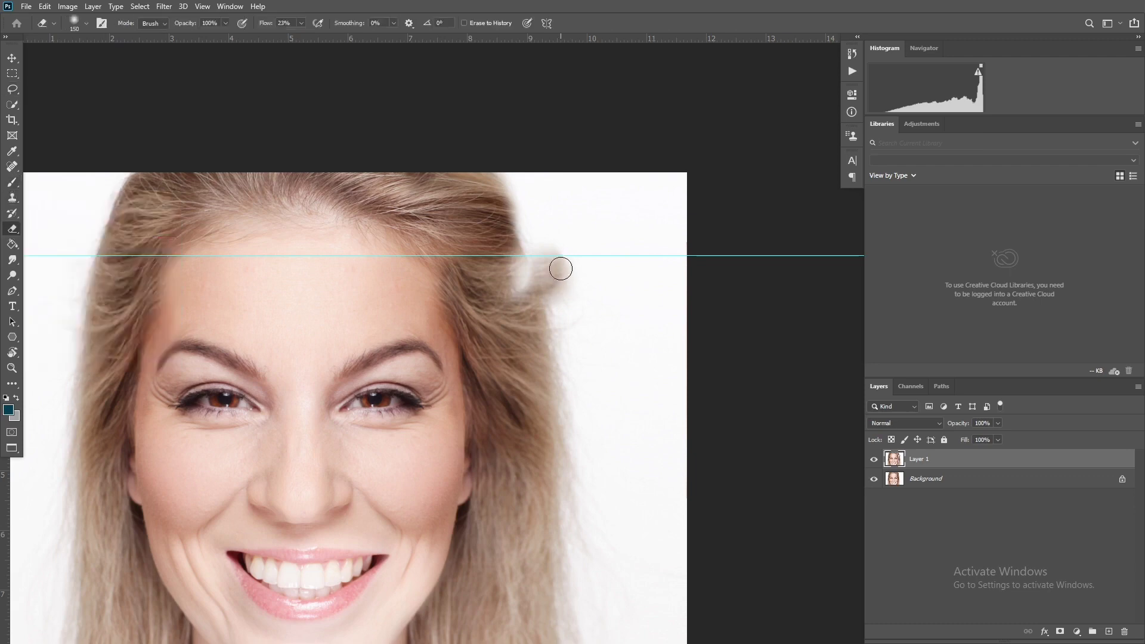
pyautogui.moveTo(557, 262)
pyautogui.mouseDown()
pyautogui.moveTo(568, 289)
pyautogui.moveTo(537, 248)
pyautogui.moveTo(553, 296)
pyautogui.moveTo(536, 281)
pyautogui.moveTo(556, 304)
pyautogui.moveTo(577, 304)
pyautogui.mouseUp()
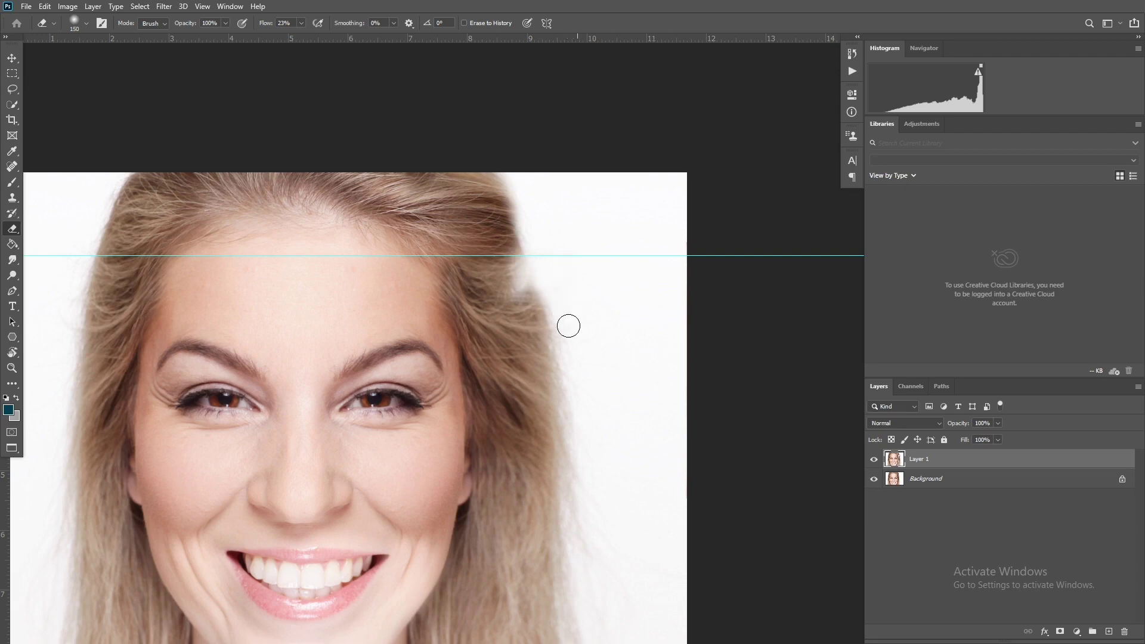
pyautogui.moveTo(567, 324)
pyautogui.mouseDown()
pyautogui.moveTo(539, 283)
pyautogui.moveTo(561, 343)
pyautogui.mouseUp()
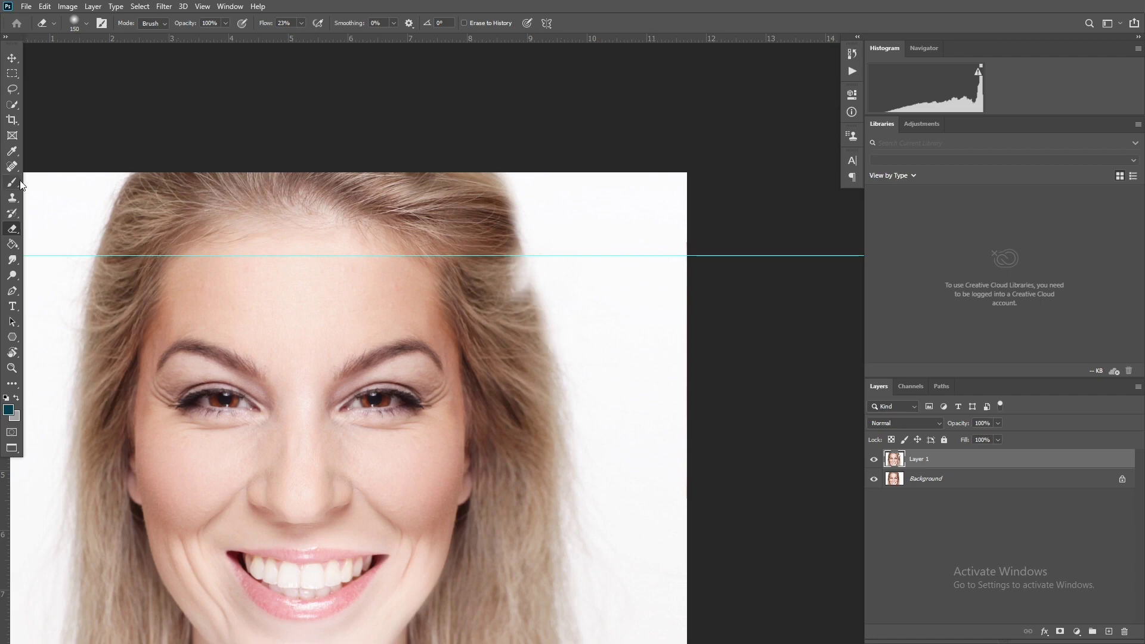
pyautogui.click(12, 198)
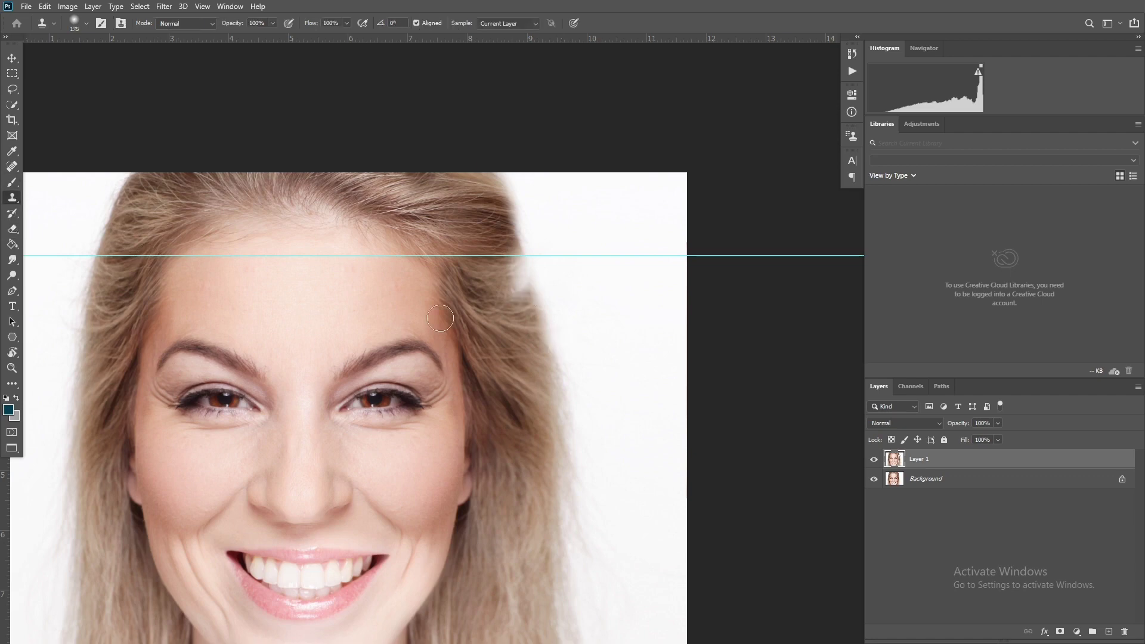
# - Clone clean background over the faint grey hair wisp beside the right side of the face
pyautogui.keyDown('alt'); pyautogui.click(487, 292); pyautogui.keyUp('alt')
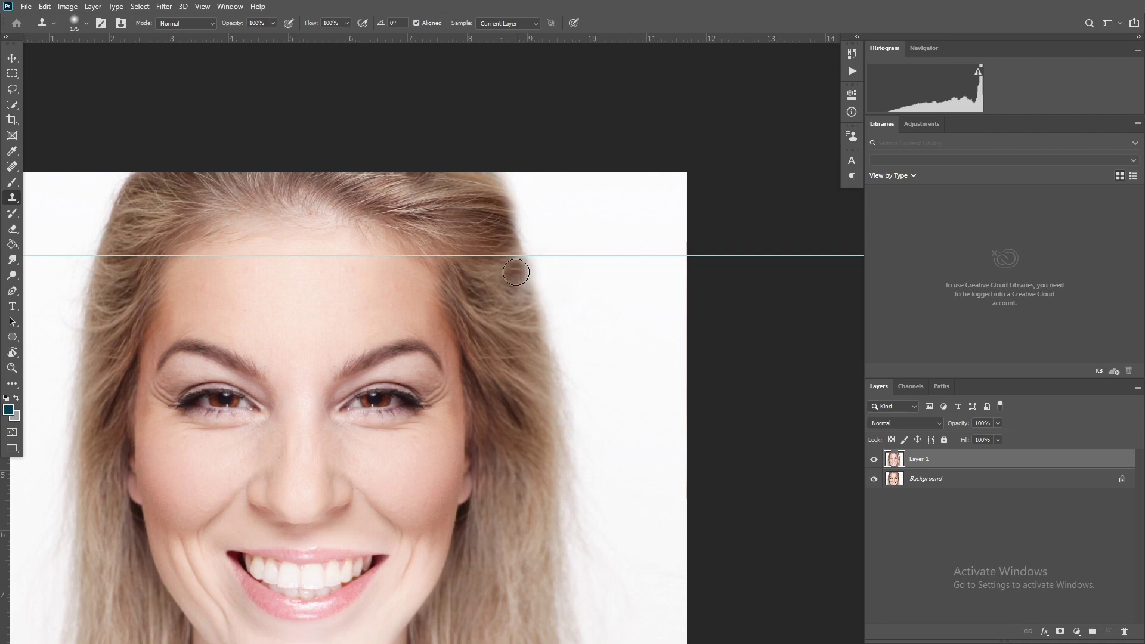
pyautogui.click(584, 497)
pyautogui.keyDown('alt'); pyautogui.click(468, 254); pyautogui.keyUp('alt')
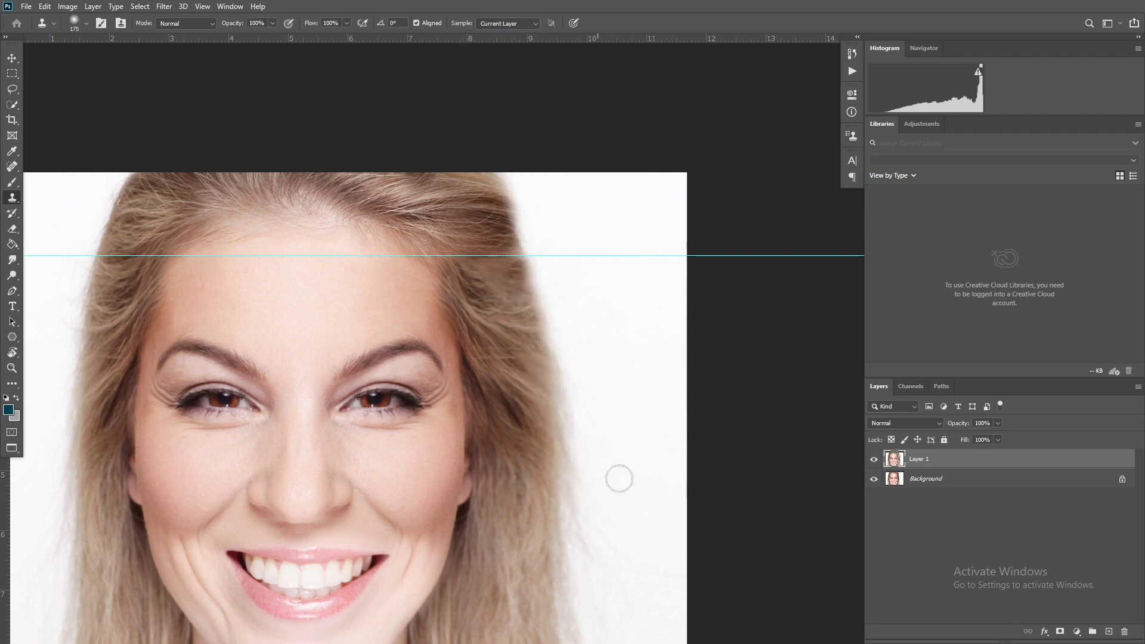
pyautogui.press('v')
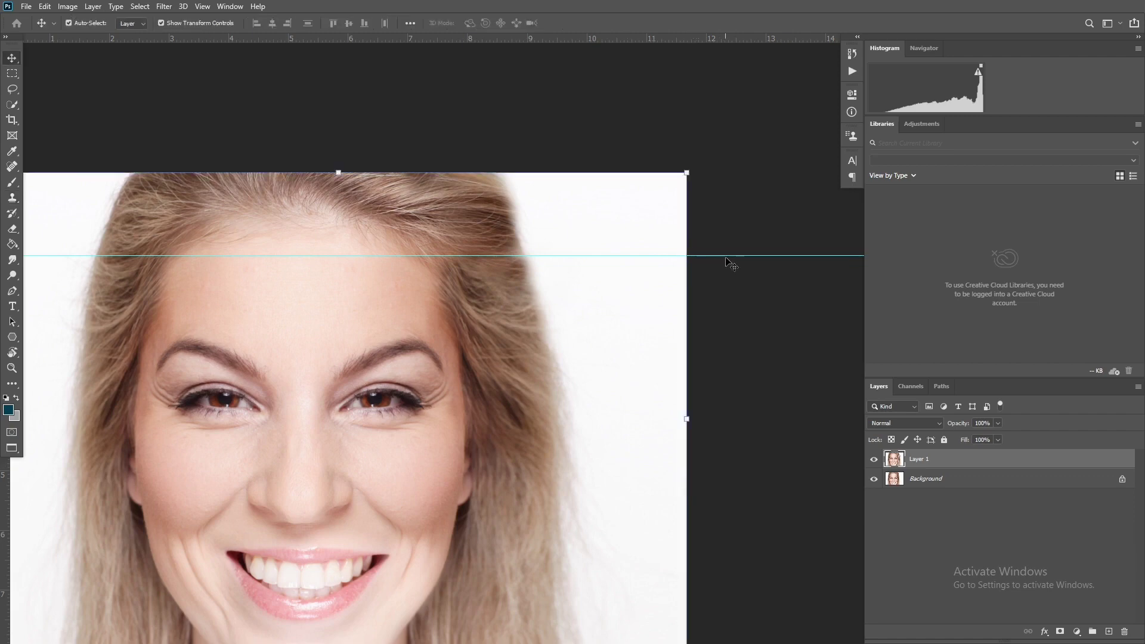
# - Remove the horizontal guide and zoom out to show the whole photo
pyautogui.moveTo(728, 256); pyautogui.dragTo(745, 39)
pyautogui.click(757, 220)
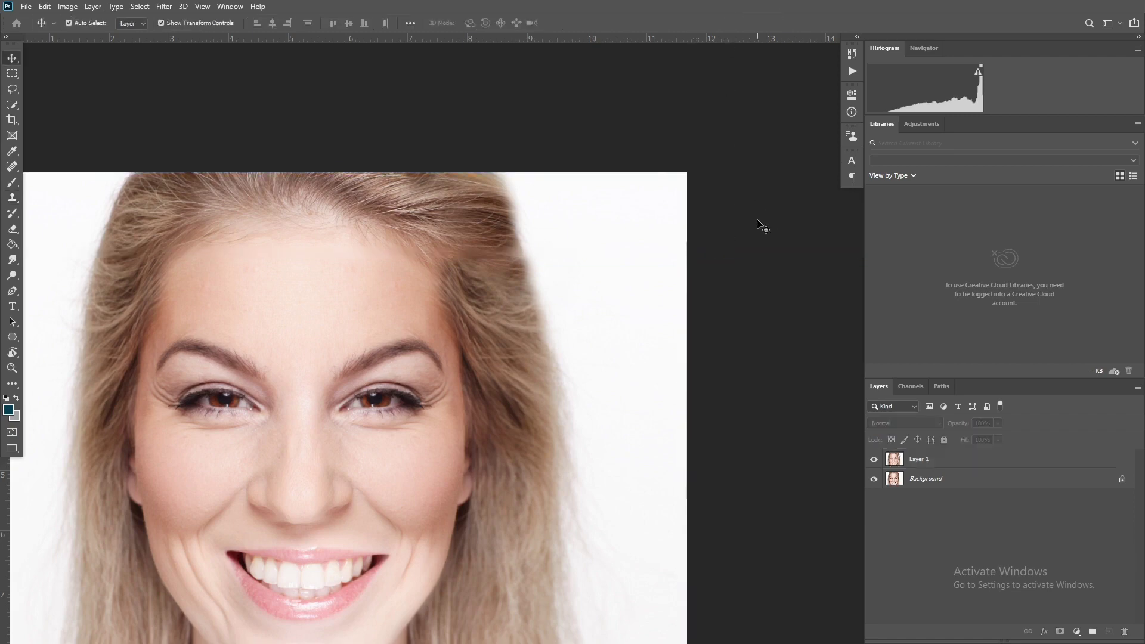
pyautogui.hotkey('ctrl', '-')
pyautogui.hotkey('ctrl', '-')
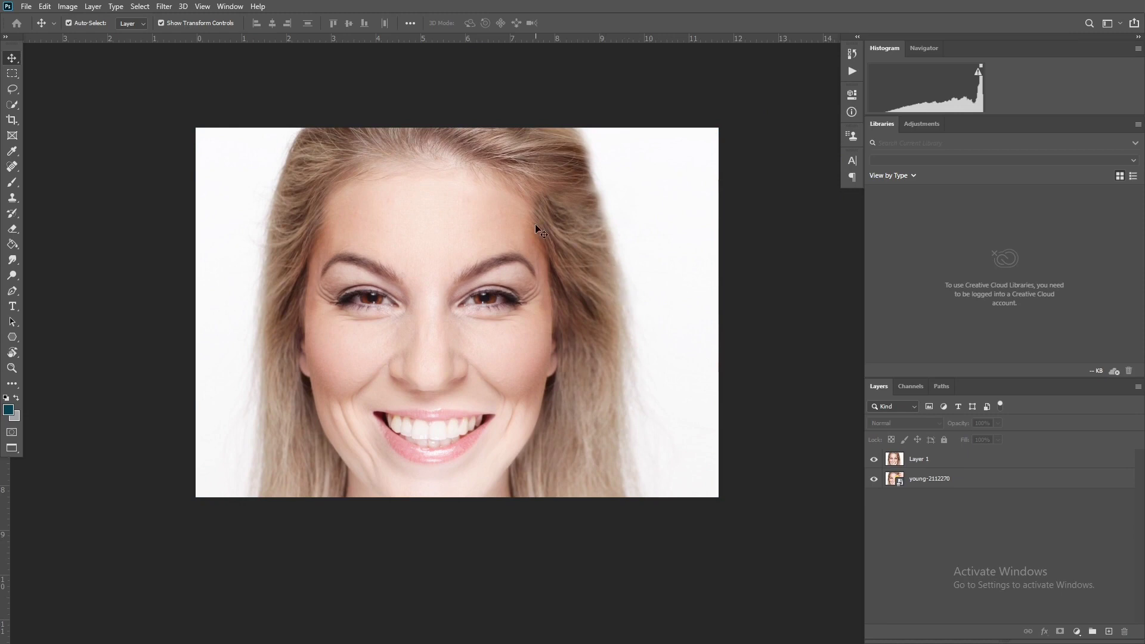
# - Hide and reshow Layer 1 to compare the mirrored face with the original
pyautogui.click(539, 278)
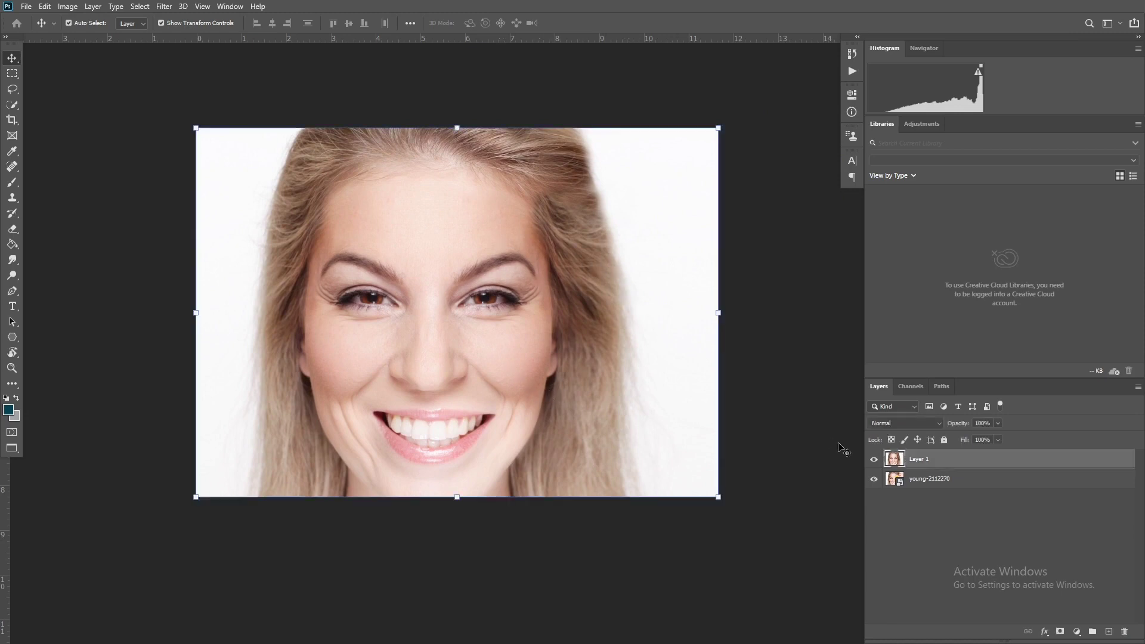
pyautogui.click(873, 459)
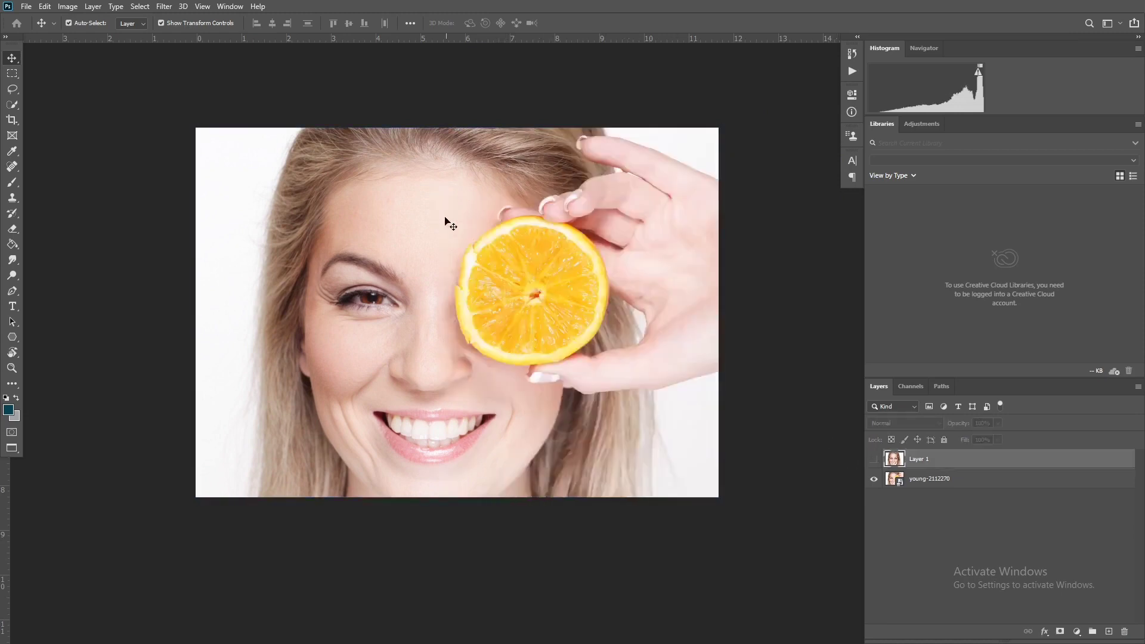
pyautogui.click(873, 458)
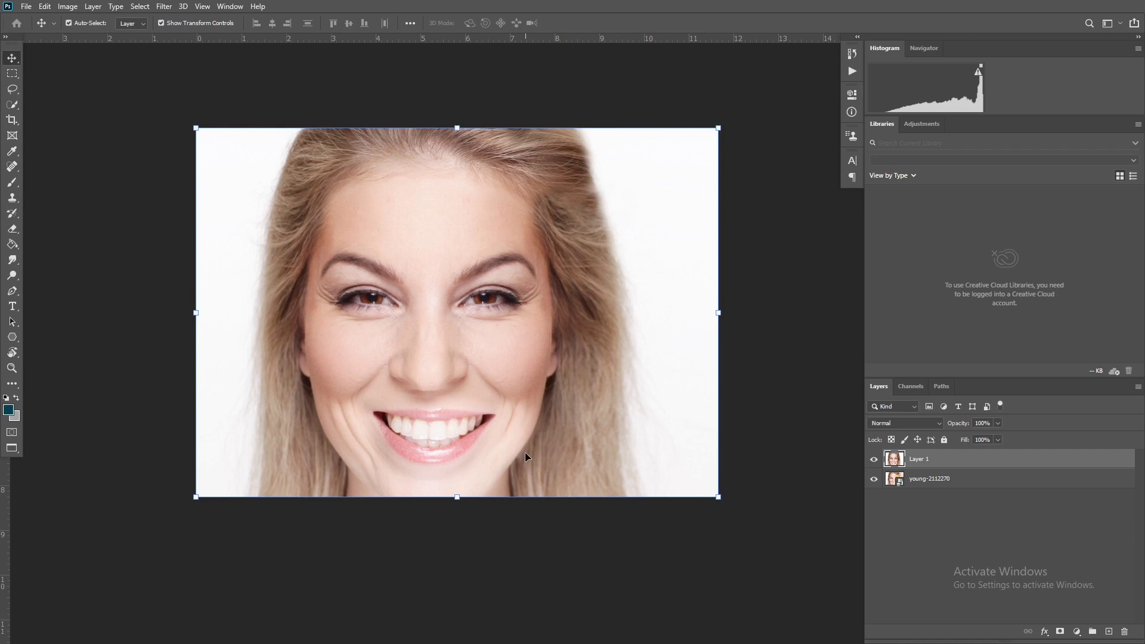
# - Duplicate Layer 1 and brighten the copy with Curves by lowering the white point to 230
pyautogui.hotkey('ctrl', 'j')
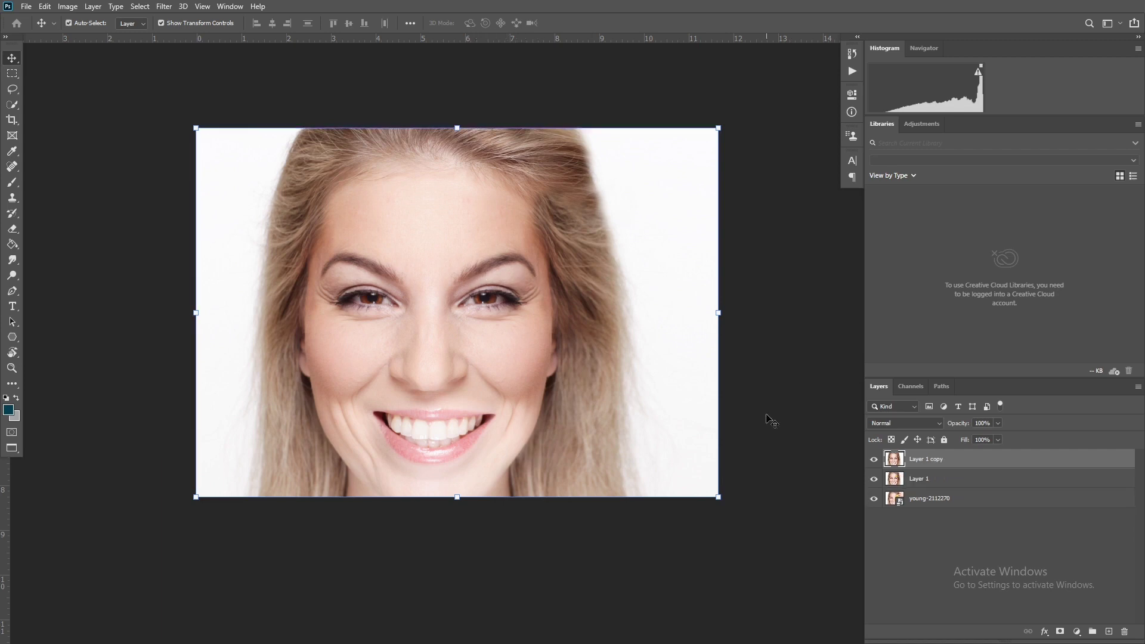
pyautogui.hotkey('ctrl', 'm')
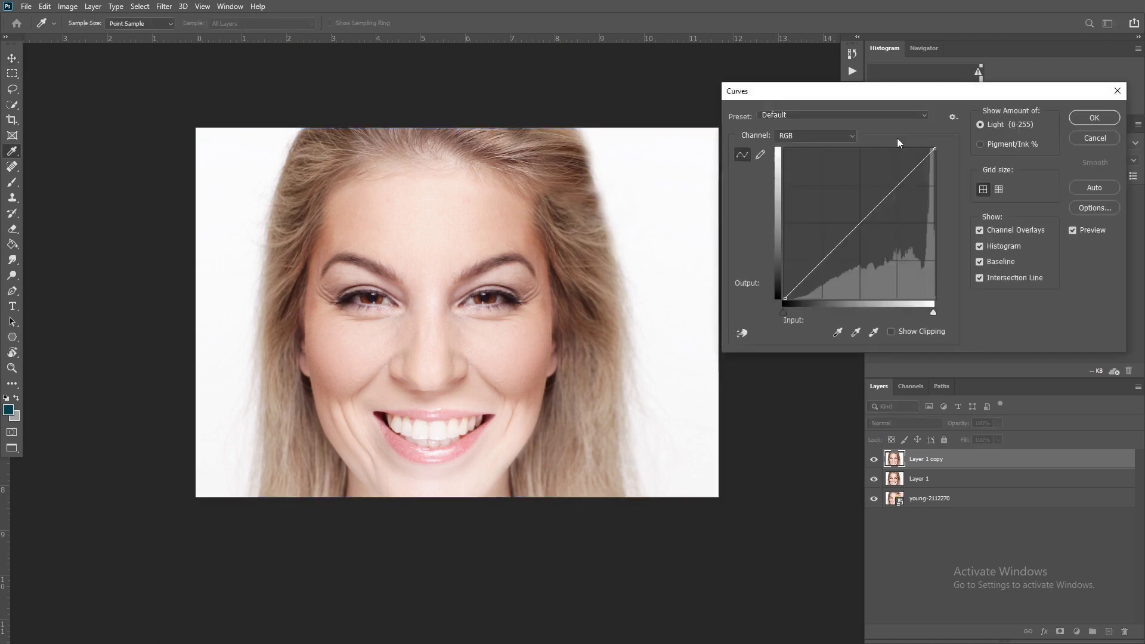
pyautogui.moveTo(970, 94); pyautogui.dragTo(927, 82)
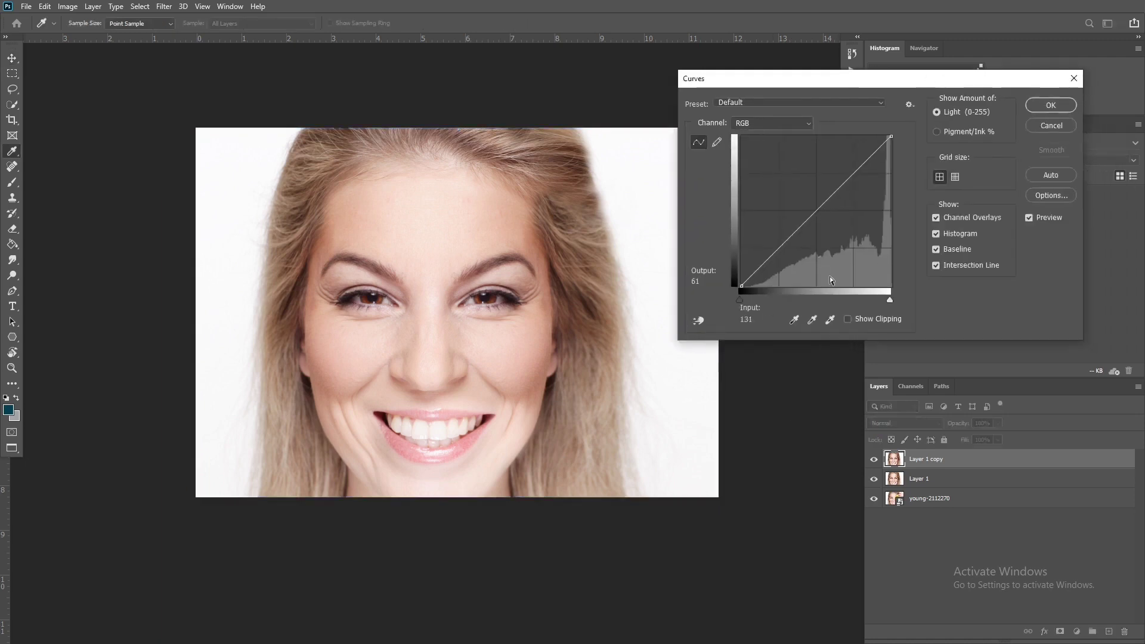
pyautogui.moveTo(888, 295)
pyautogui.mouseDown()
pyautogui.moveTo(867, 301)
pyautogui.moveTo(888, 296)
pyautogui.mouseUp()
pyautogui.press('Return')
pyautogui.press('v')
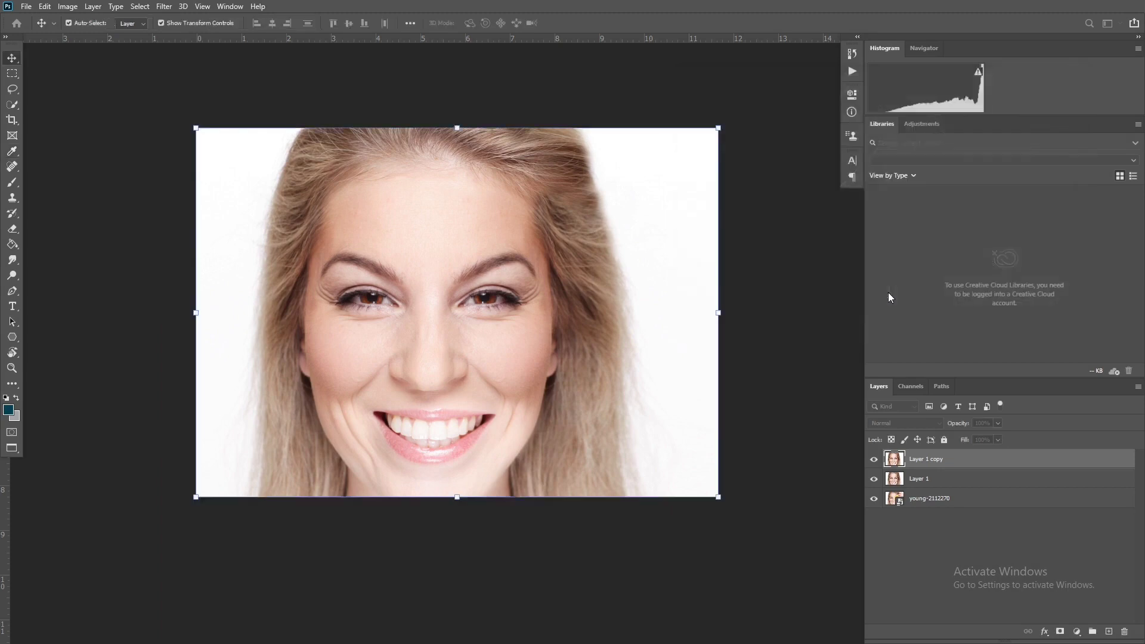
# - Raise the Levels midtone gamma to 1.23 on the copy
pyautogui.hotkey('ctrl', 'l')
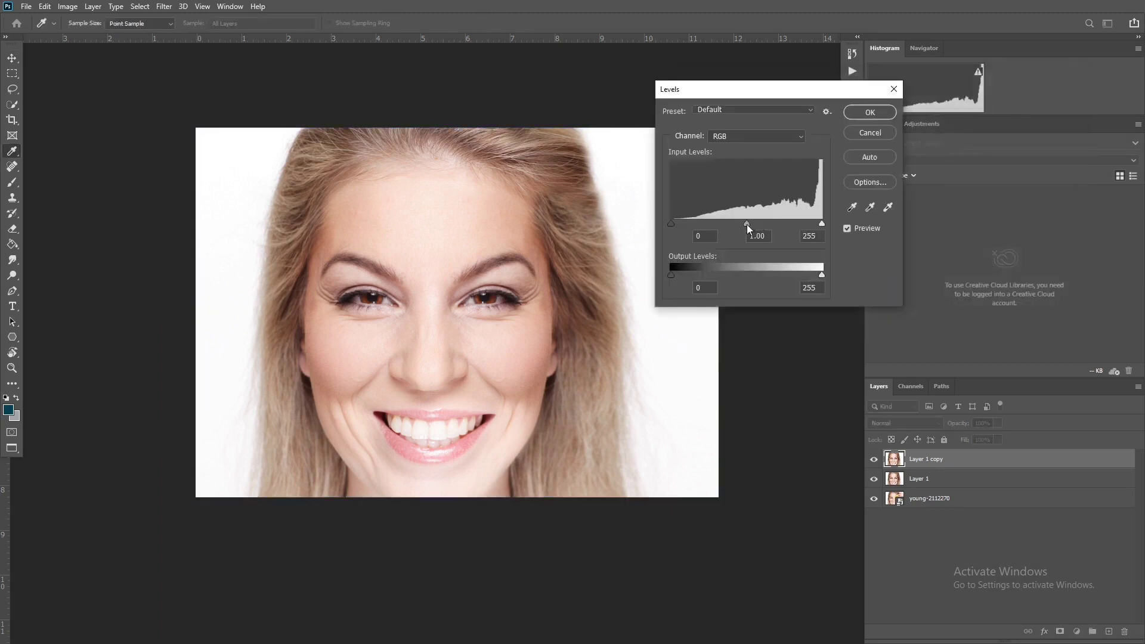
pyautogui.moveTo(747, 224); pyautogui.dragTo(740, 223)
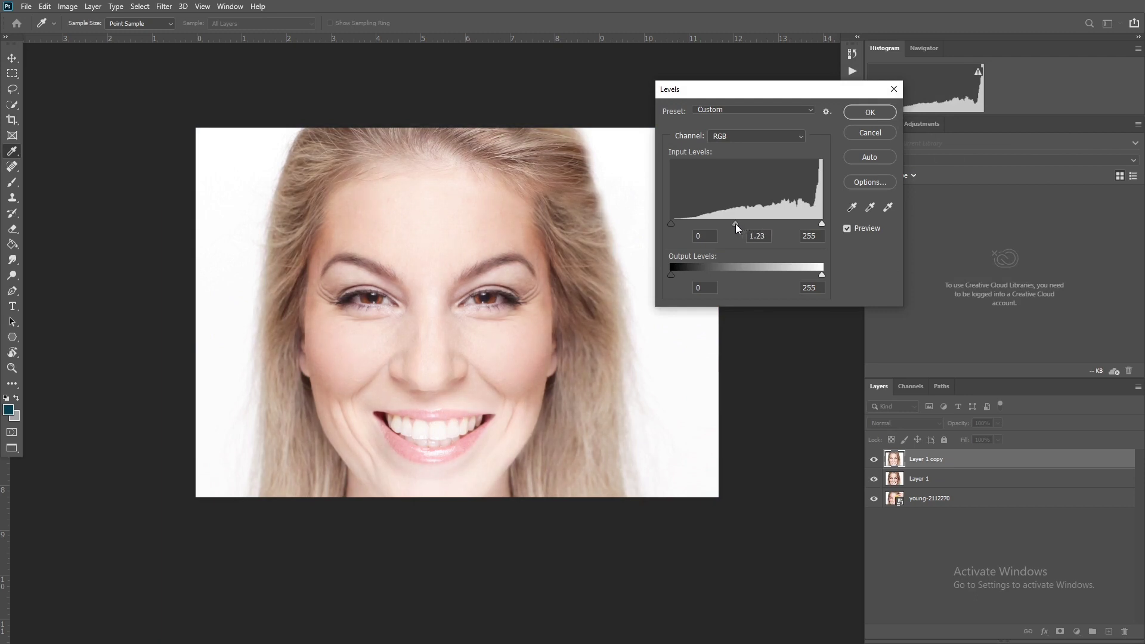
pyautogui.press('Return')
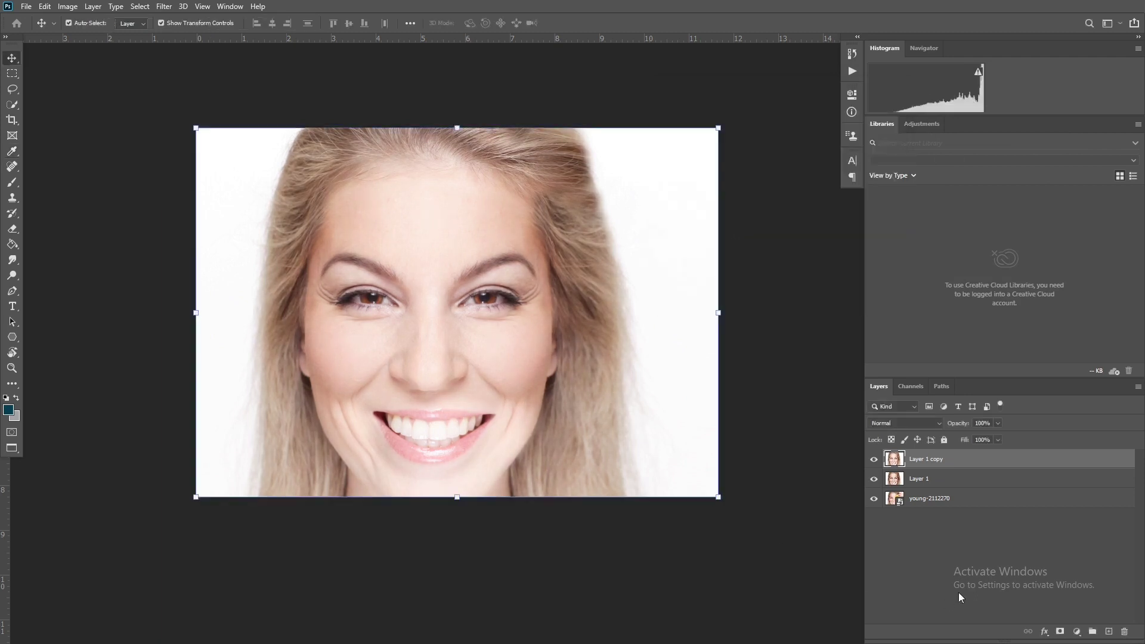
# - Add a black layer mask to Layer 1 copy and set a white brush
pyautogui.keyDown('alt'); pyautogui.click(1059, 632); pyautogui.keyUp('alt')
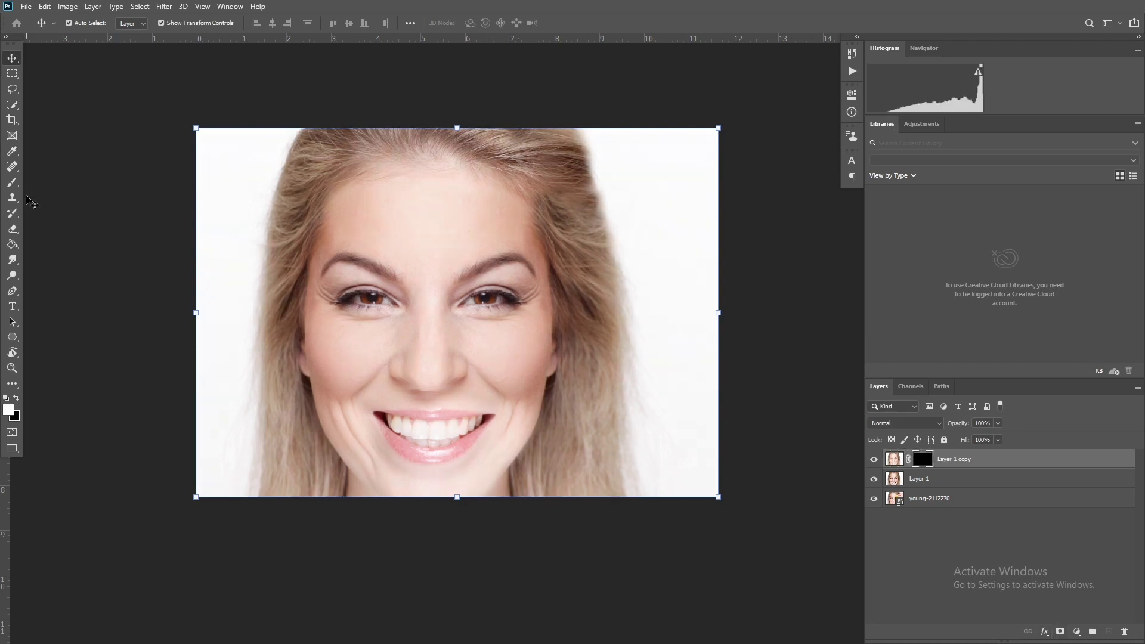
pyautogui.press('b')
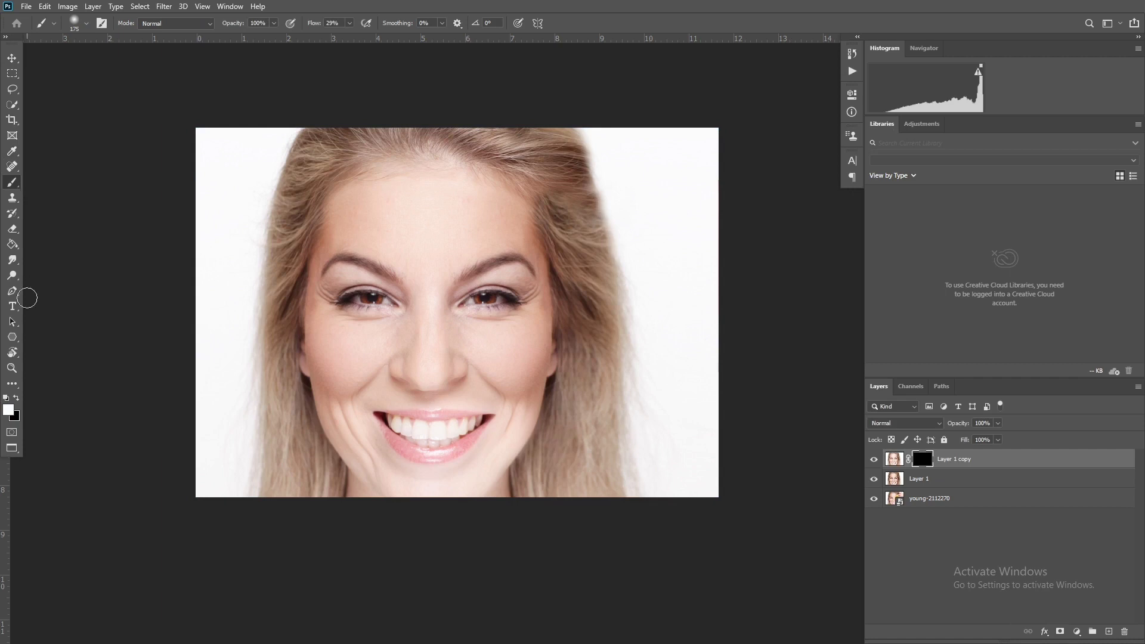
pyautogui.click(16, 398)
pyautogui.click(18, 399)
# - With a 400 px brush, paint the brightening back over the face and right cheek seam
pyautogui.press(']')
pyautogui.press(']')
pyautogui.press(']')
pyautogui.press('[')
pyautogui.press('[')
pyautogui.moveTo(533, 256)
pyautogui.mouseDown()
pyautogui.moveTo(514, 209)
pyautogui.moveTo(531, 332)
pyautogui.moveTo(523, 234)
pyautogui.moveTo(538, 282)
pyautogui.moveTo(511, 325)
pyautogui.moveTo(533, 323)
pyautogui.mouseUp()
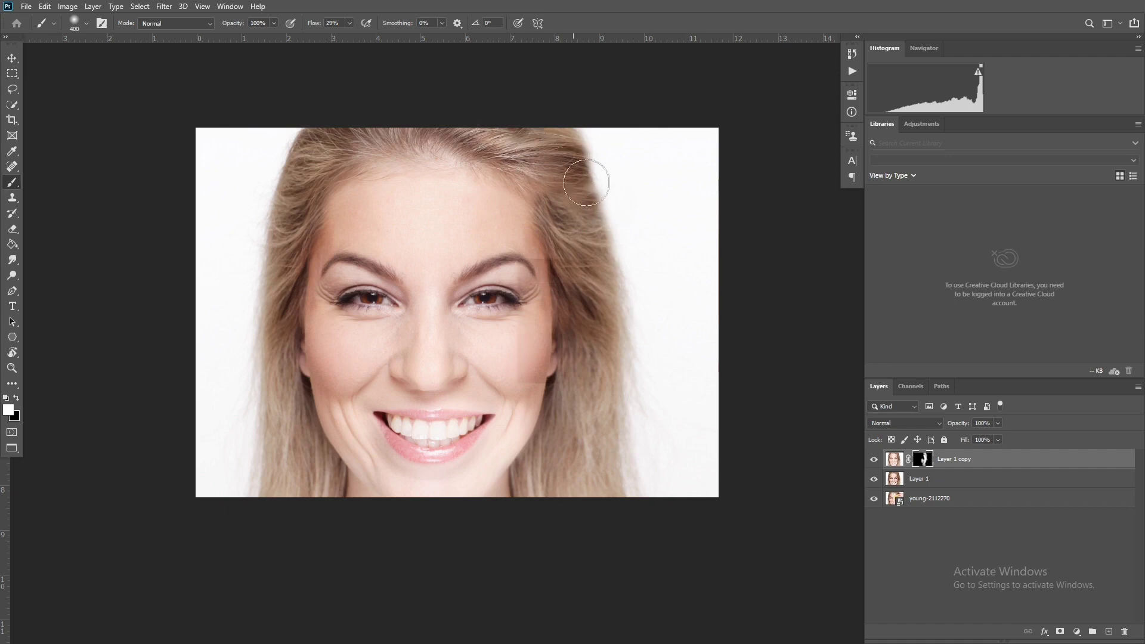
pyautogui.moveTo(535, 246); pyautogui.dragTo(571, 386)
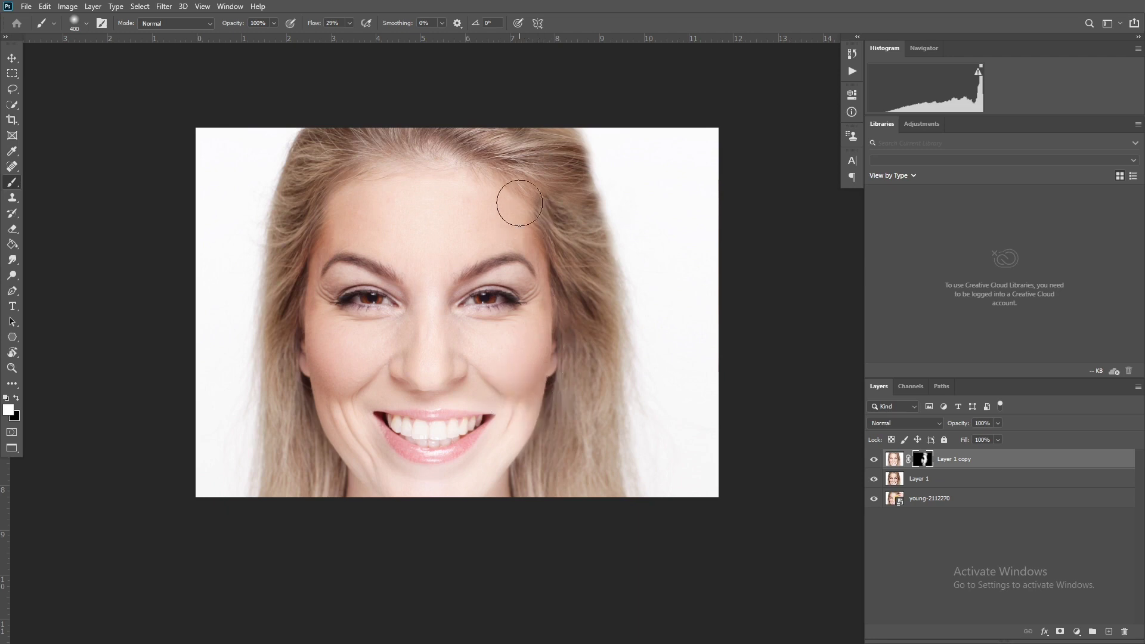
# - Toggle the brightened copy's visibility to compare before and after
pyautogui.click(873, 462)
pyautogui.click(874, 462)
pyautogui.click(873, 461)
# - Merge Layer 1 and Layer 1 copy, then compare the result against the original photo
pyautogui.click(931, 483)
pyautogui.hotkey('ctrl', 'e')
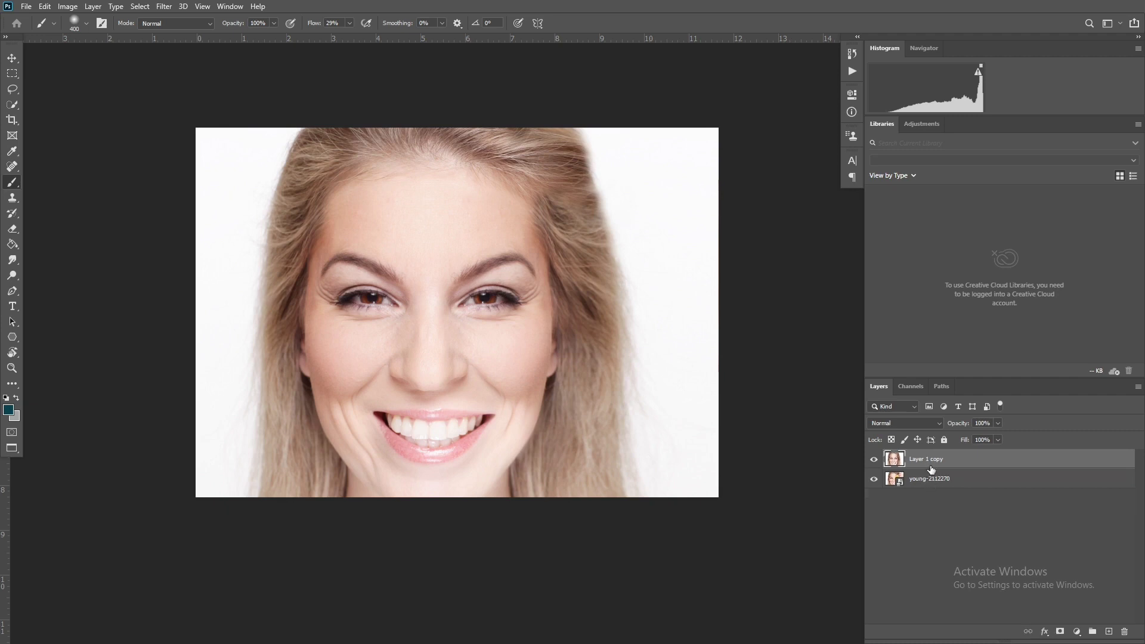
pyautogui.click(874, 460)
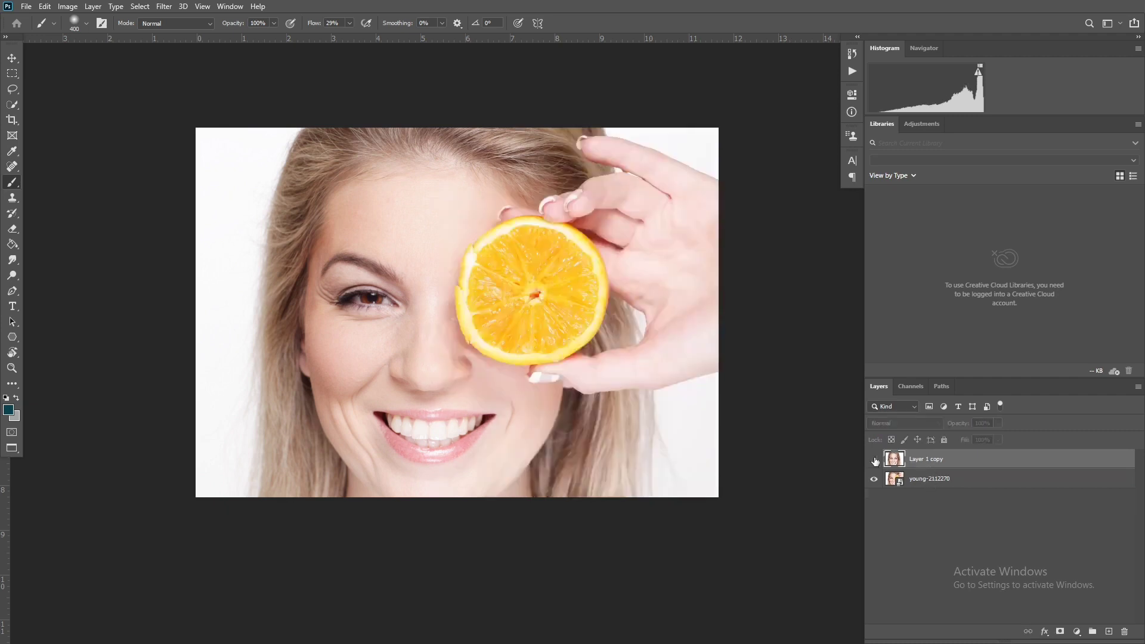
pyautogui.click(874, 460)
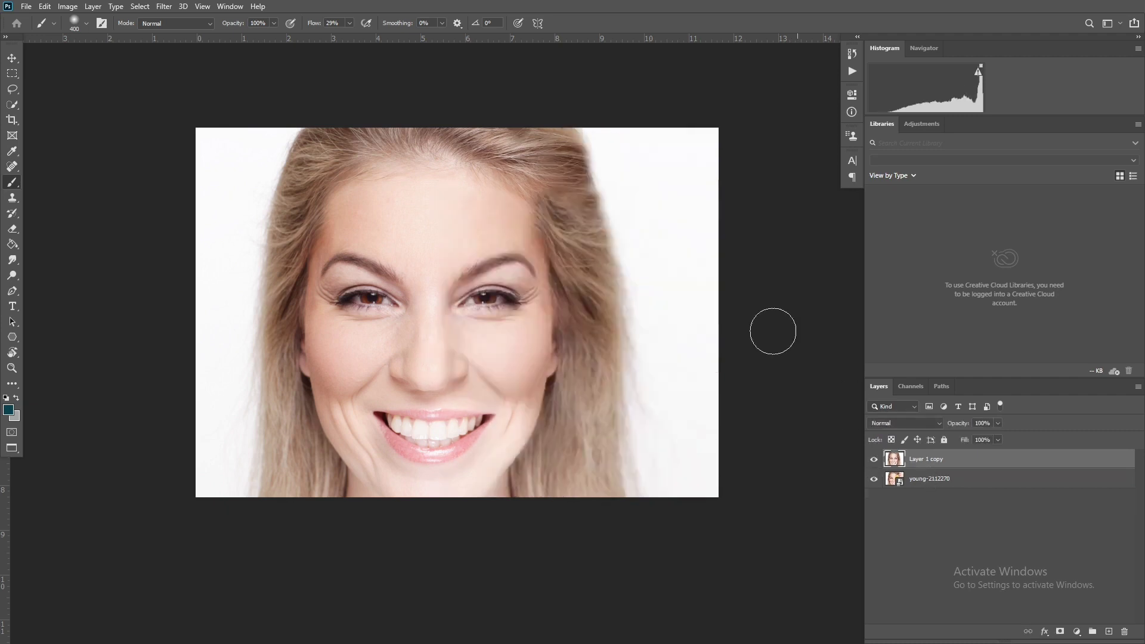